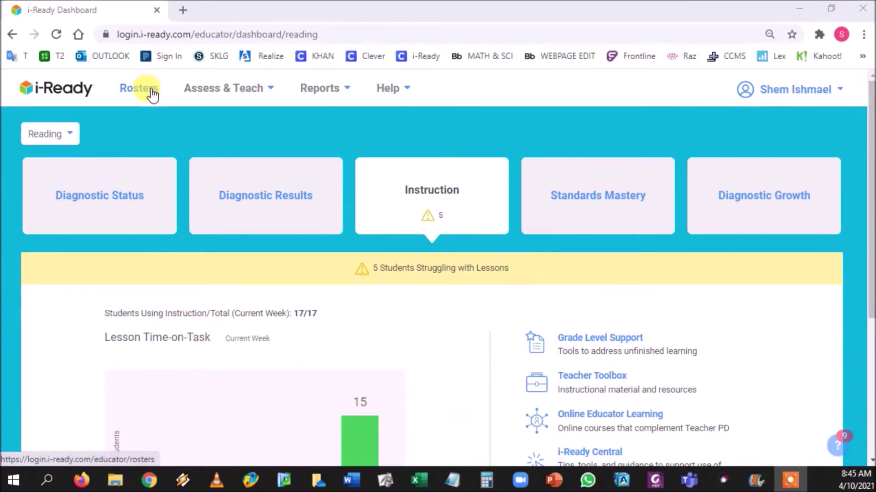
Show the Assess & Teach resources for instruction, scaffolding and teacher toolbox after glancing at diagnostic reports.
click(270, 94)
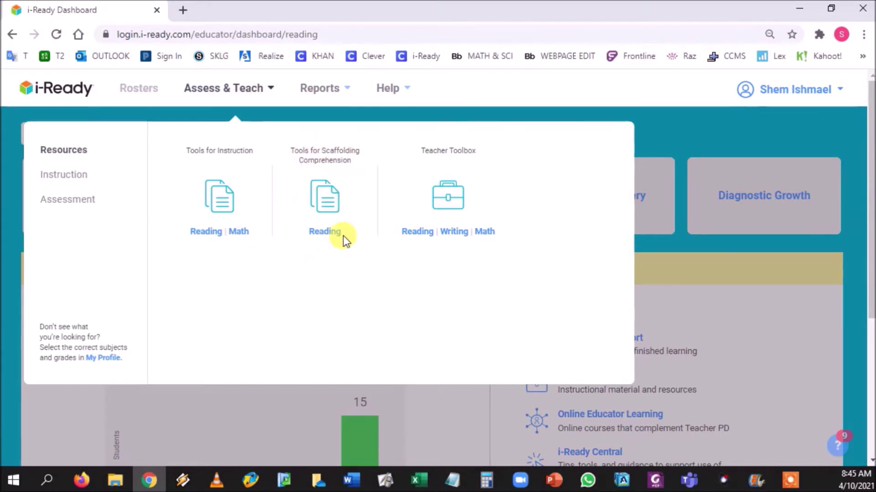
click(330, 99)
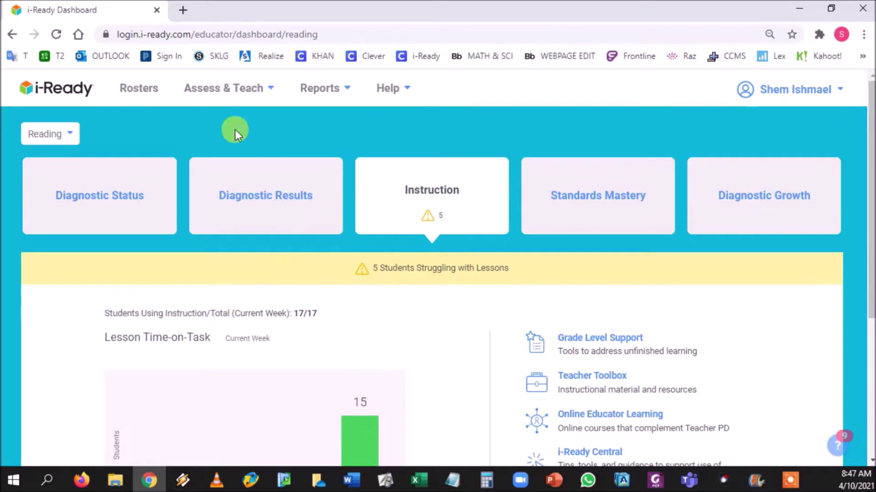
click(258, 97)
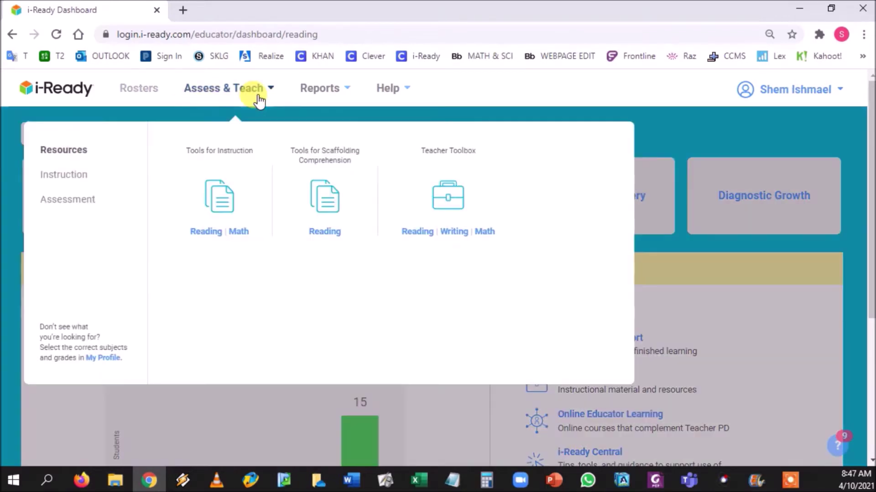
Go to Assessment's Math comprehension checks and view the Count On to Add A details.
click(70, 202)
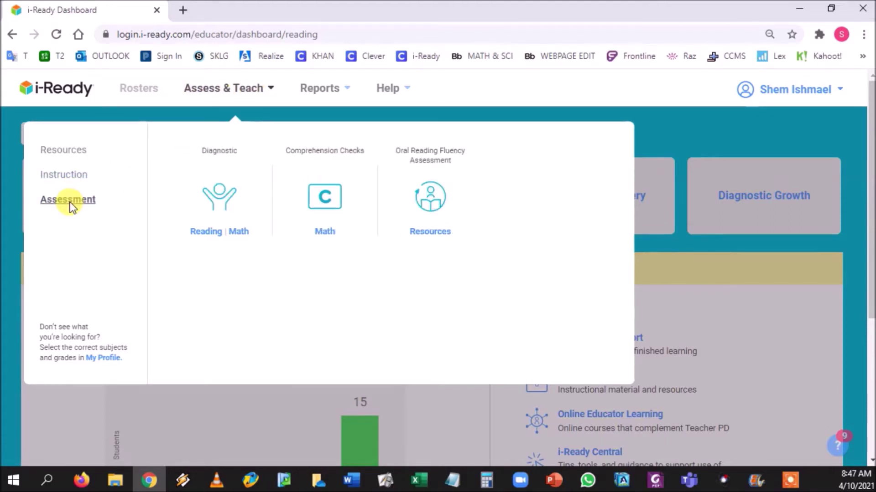
click(325, 232)
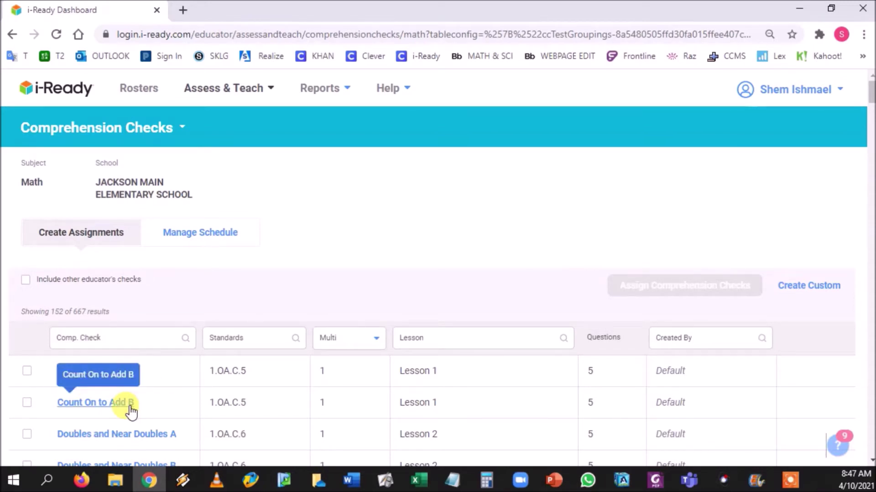
click(124, 372)
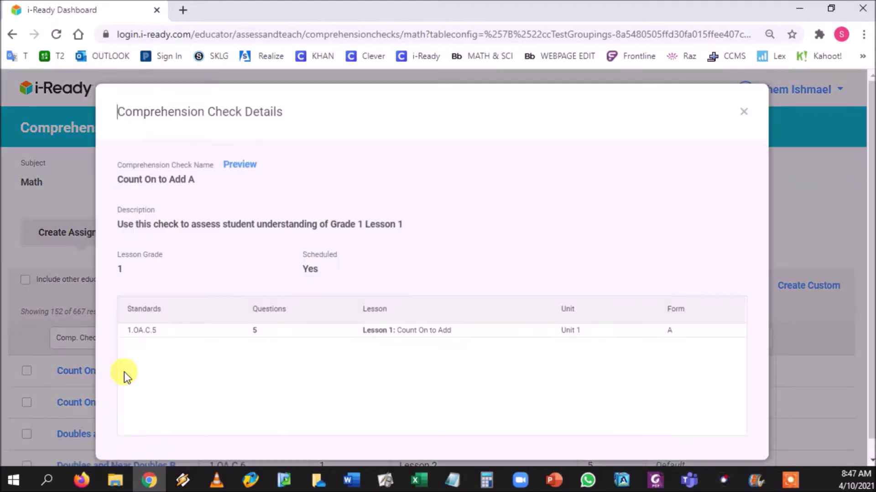
click(243, 170)
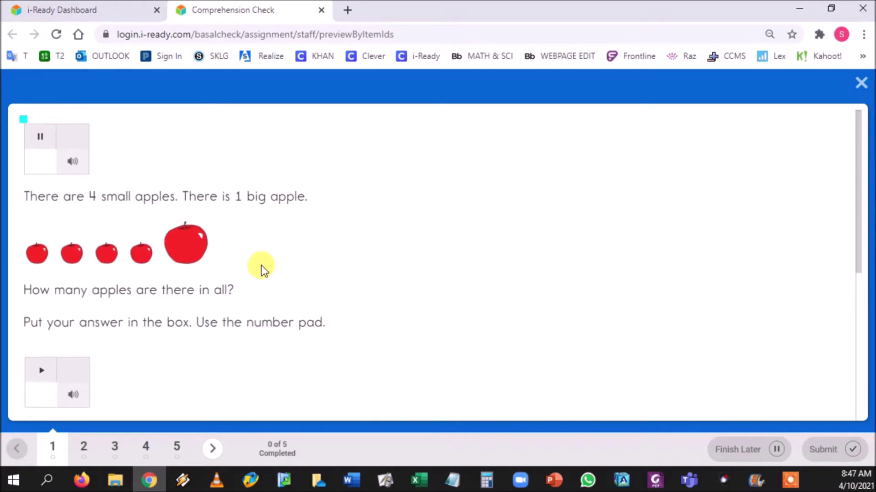
click(46, 143)
click(46, 144)
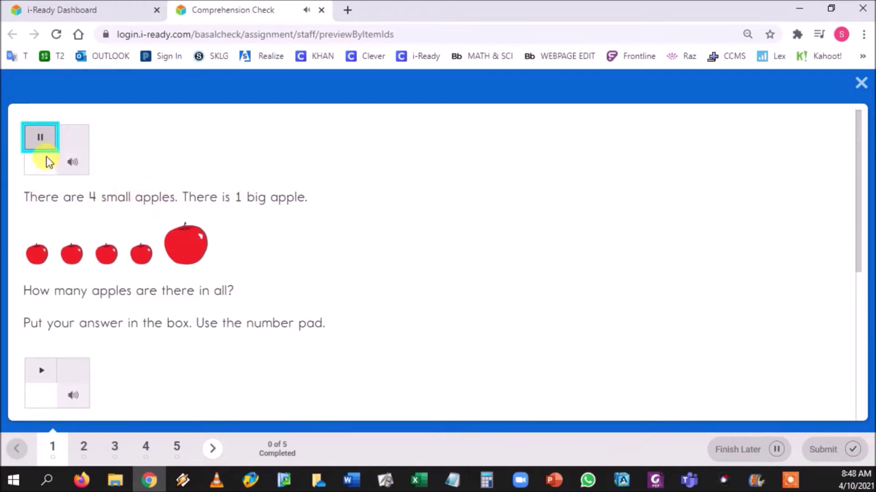
click(38, 146)
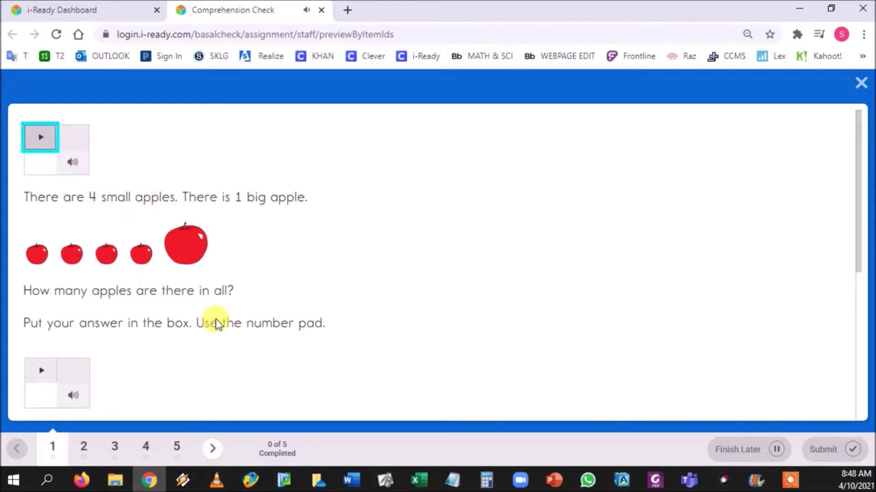
scroll(215, 318, down, 7)
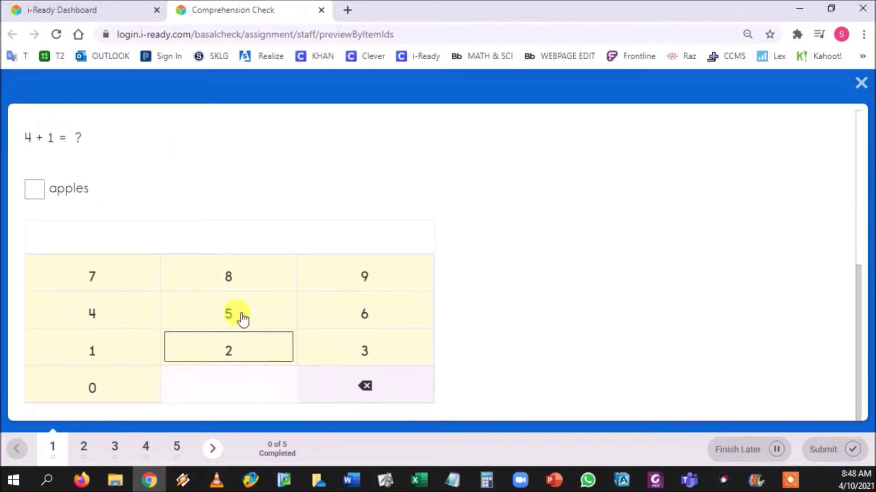
click(85, 452)
click(115, 450)
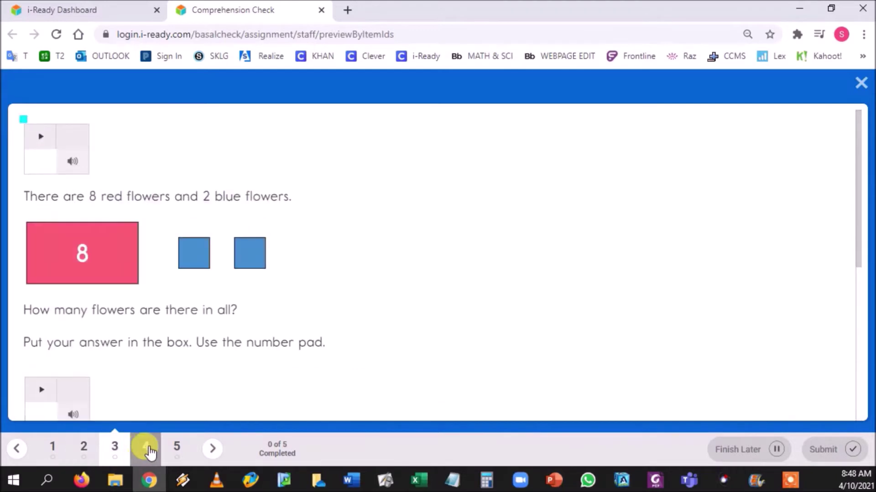
click(146, 449)
click(177, 449)
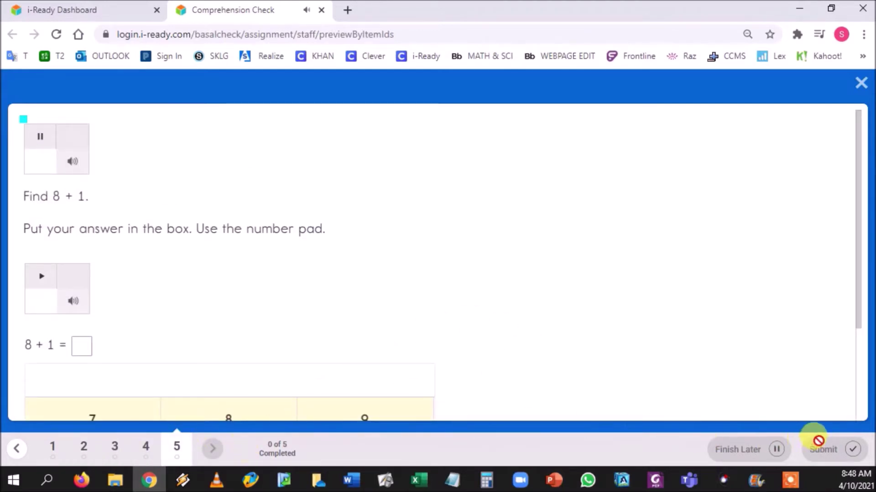
click(859, 85)
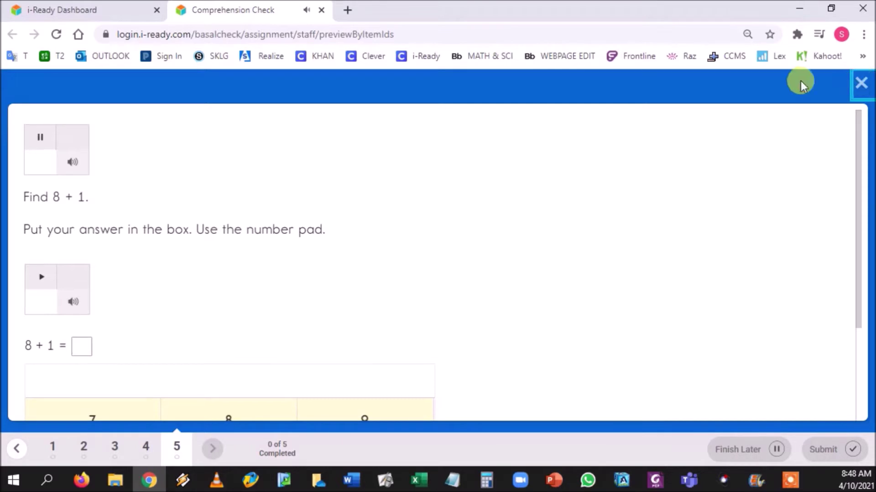
middle_click(176, 10)
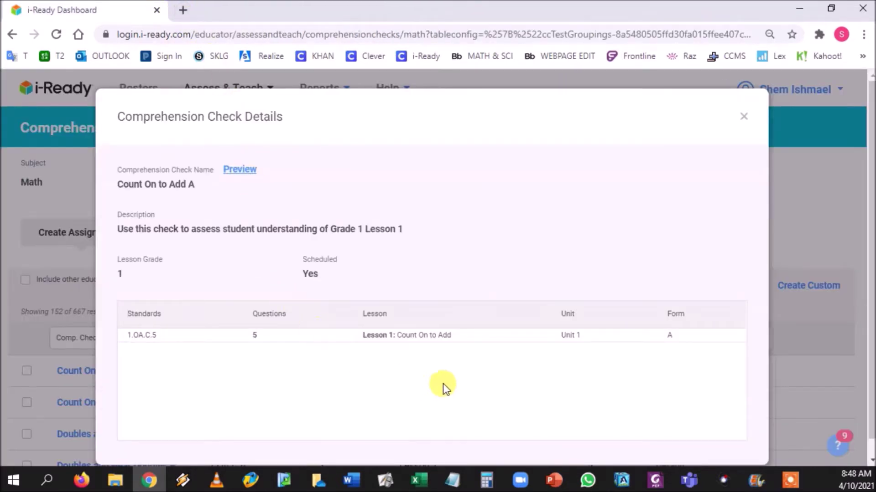
Close the Count On to Add A details and leave its checkbox unticked.
click(744, 118)
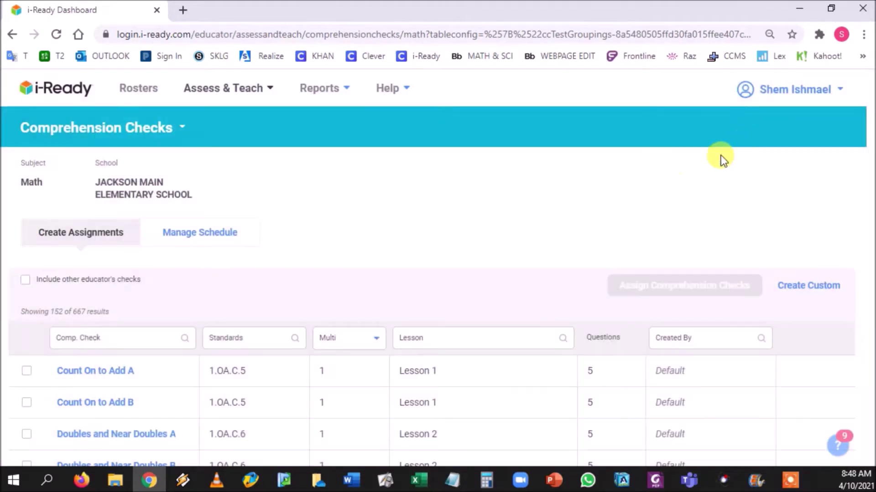
click(27, 372)
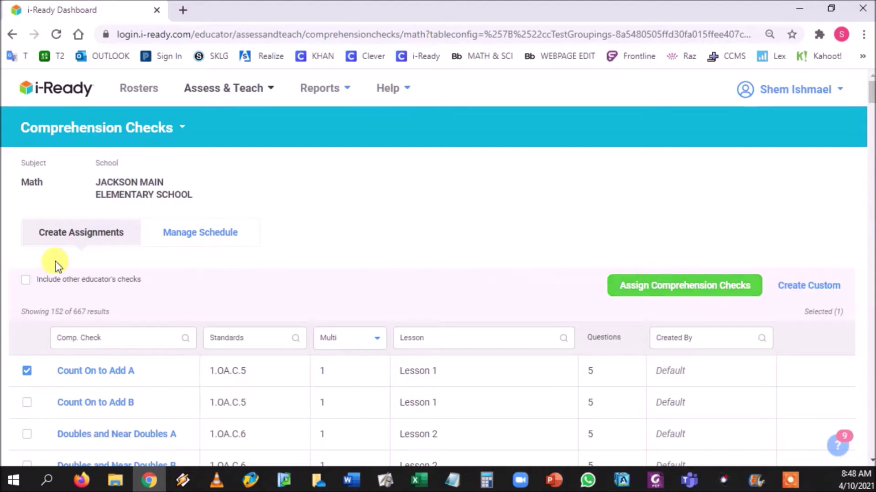
click(27, 372)
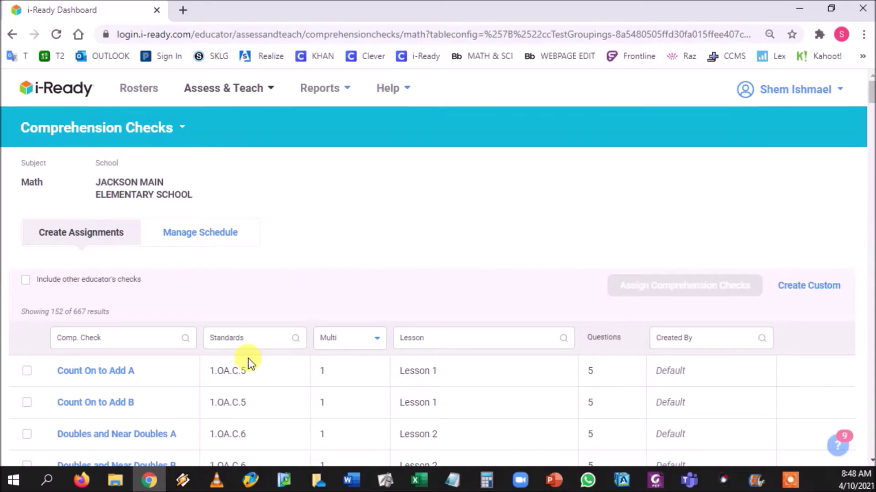
scroll(219, 388, down, 3)
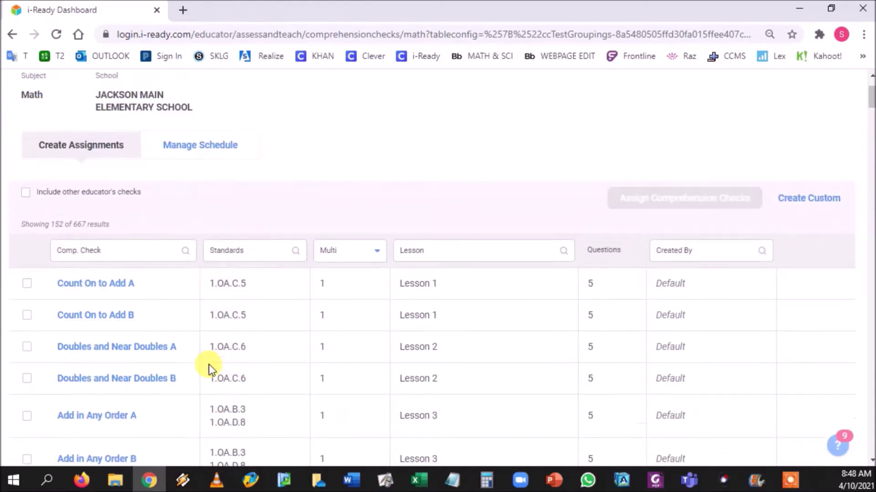
scroll(218, 433, up, 2)
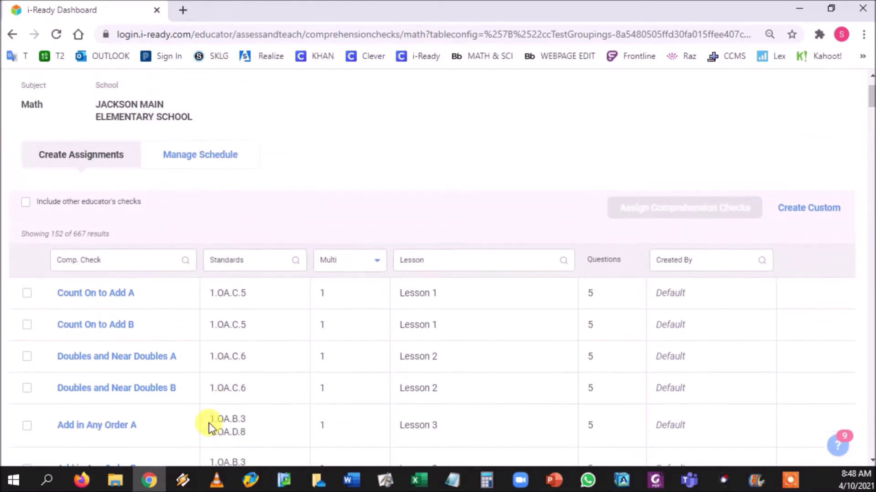
Filter the comprehension checks to Kindergarten, then start a new Google search tab.
click(357, 270)
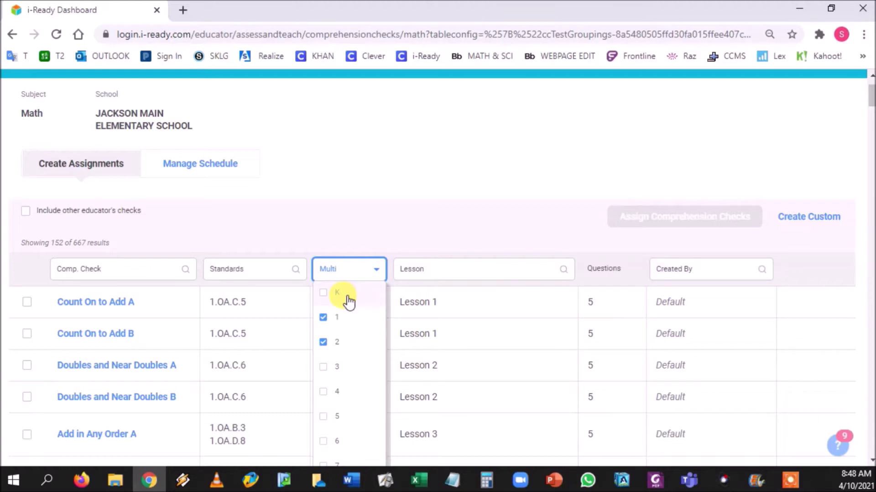
click(324, 318)
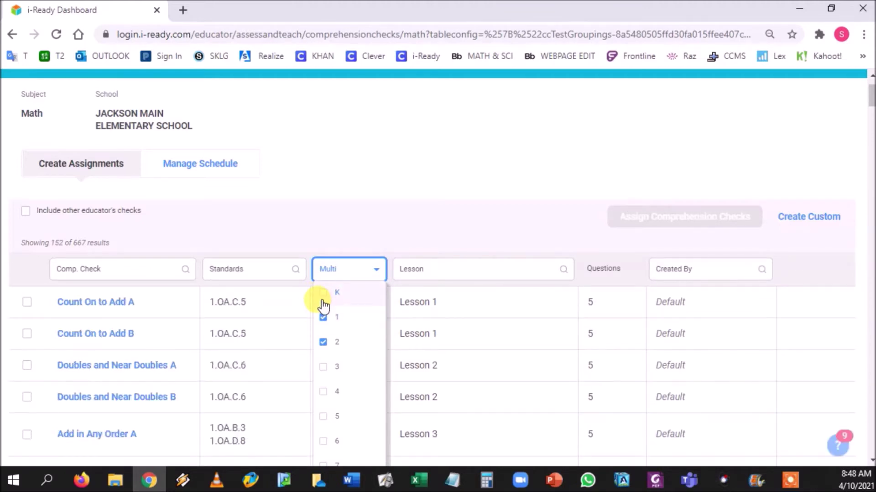
click(324, 299)
click(289, 248)
scroll(283, 250, down, 4)
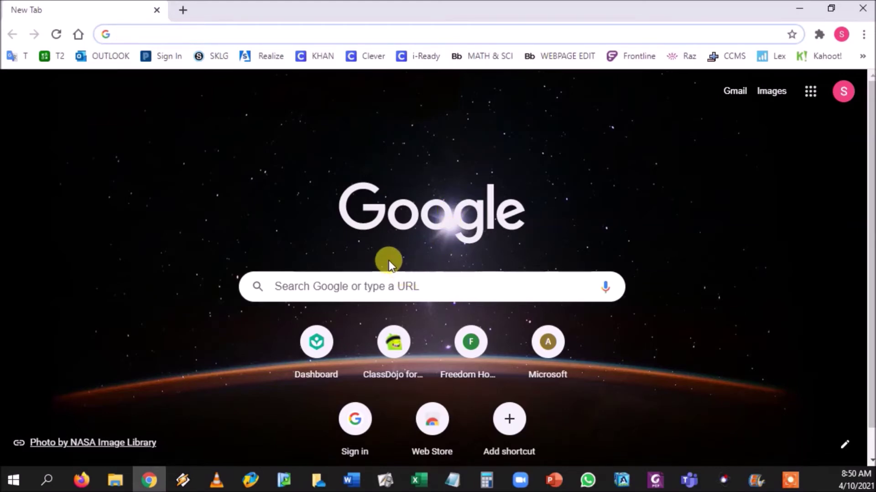
click(405, 278)
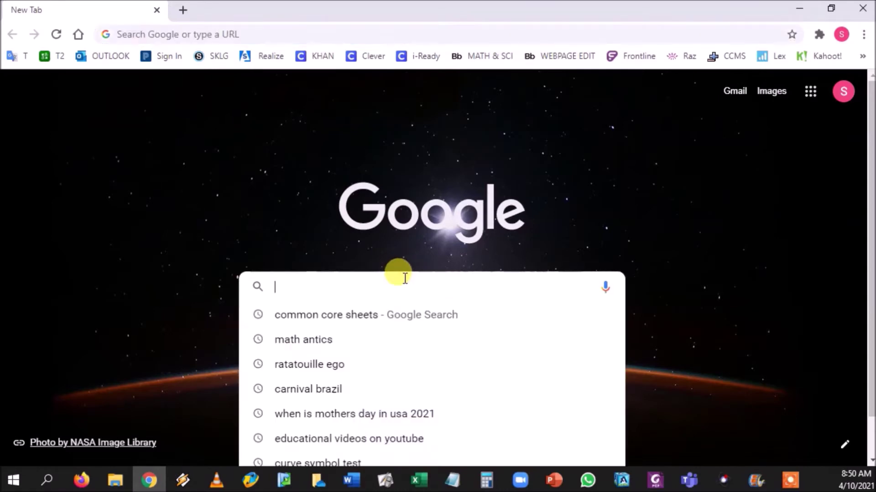
Search Google for 'common core sheets' and load the CommonCoreSheets.com home page.
click(402, 306)
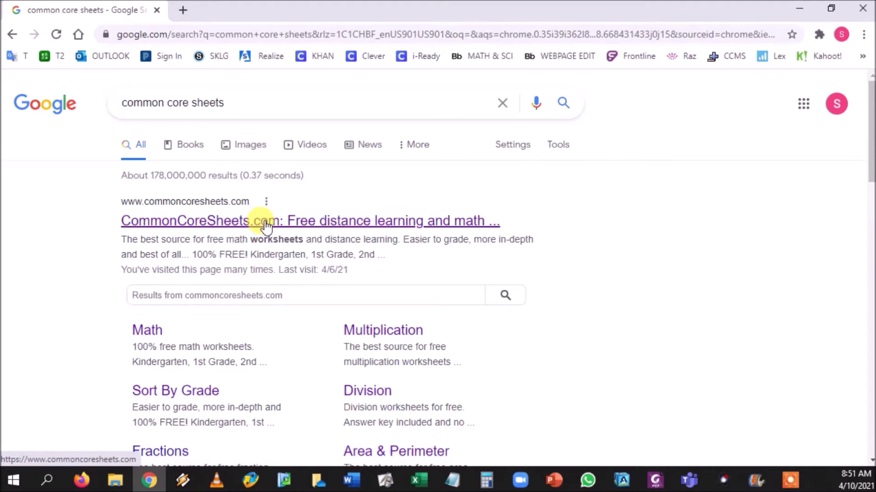
click(266, 223)
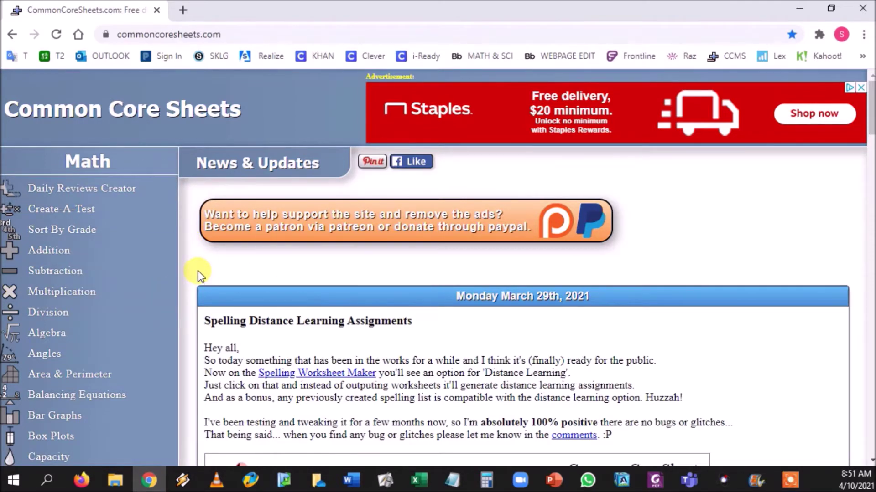
scroll(196, 272, down, 2)
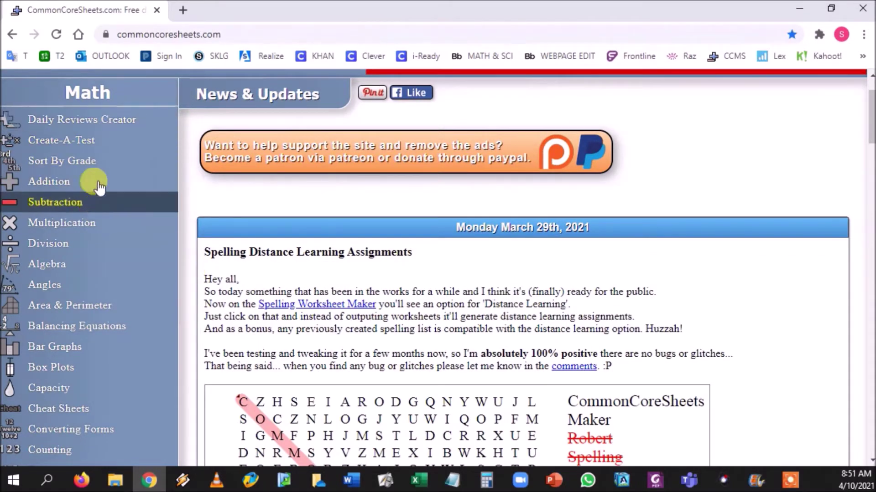
Sign in via Teacher Panel › My Account with the teacher login to reach My Details.
scroll(121, 231, down, 14)
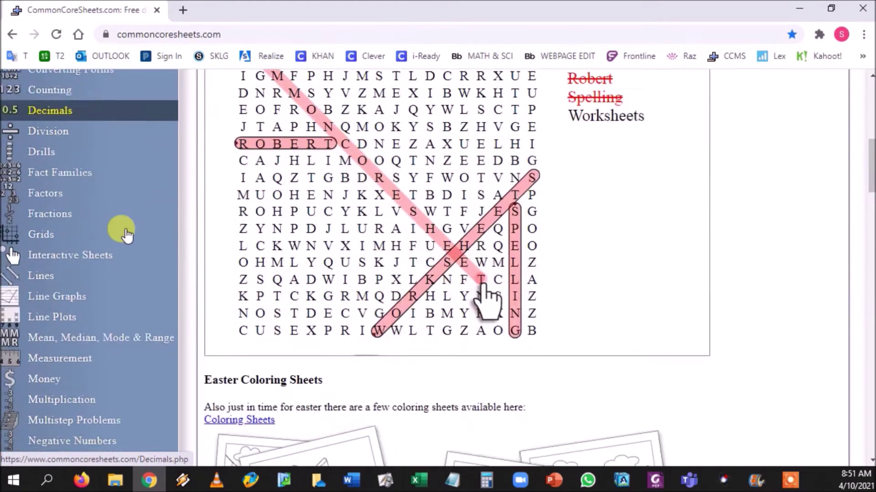
scroll(123, 233, down, 20)
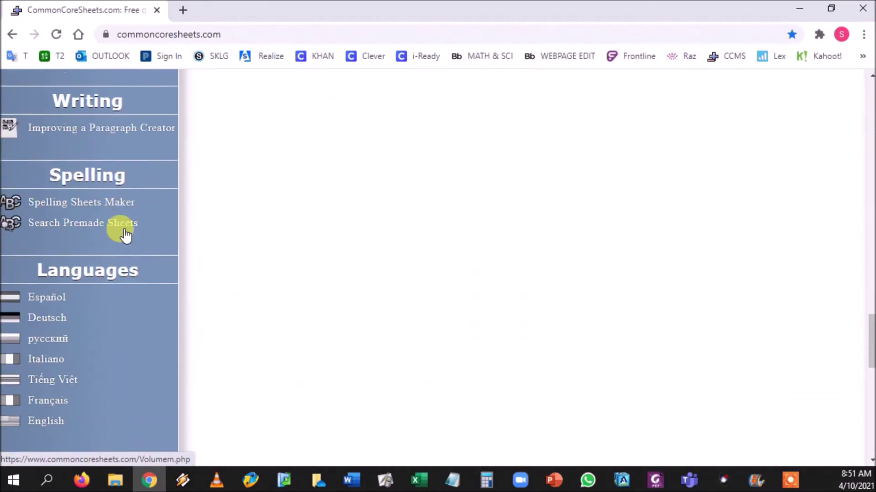
scroll(124, 231, down, 6)
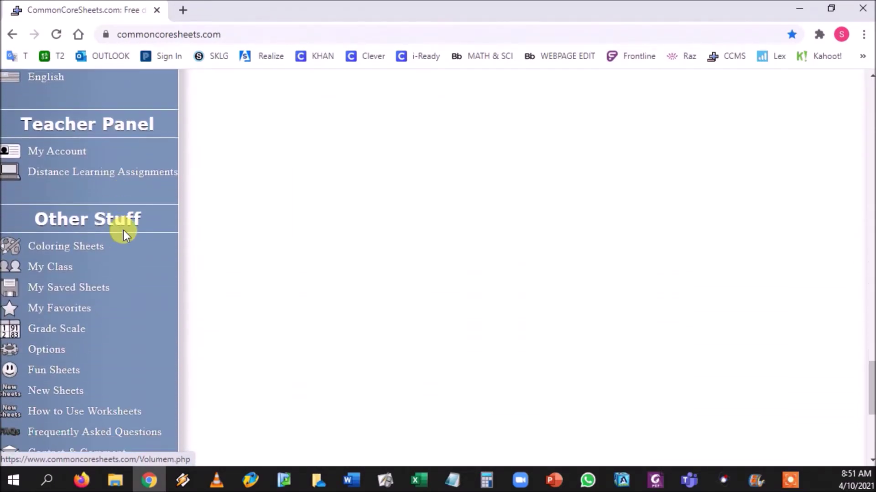
click(86, 155)
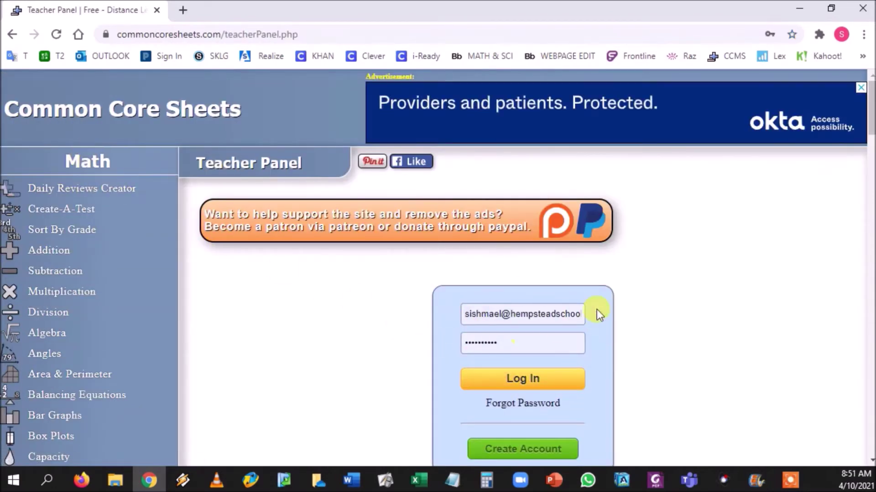
scroll(584, 335, down, 1)
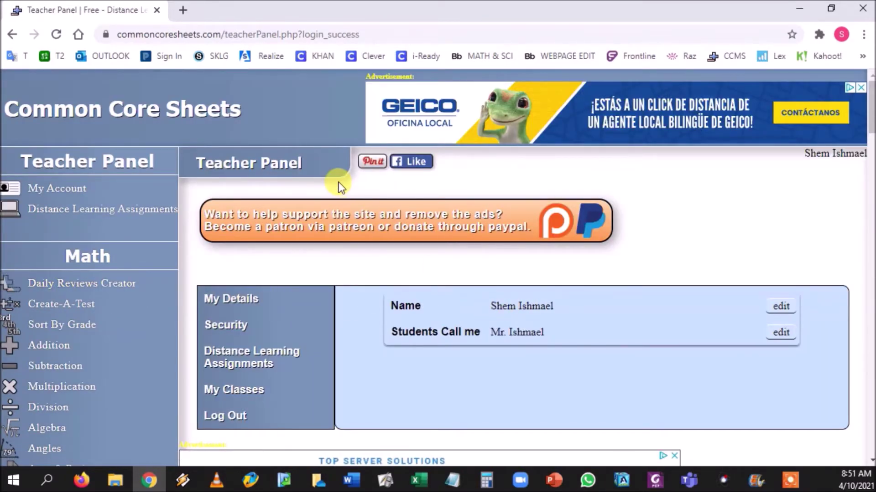
scroll(337, 183, down, 2)
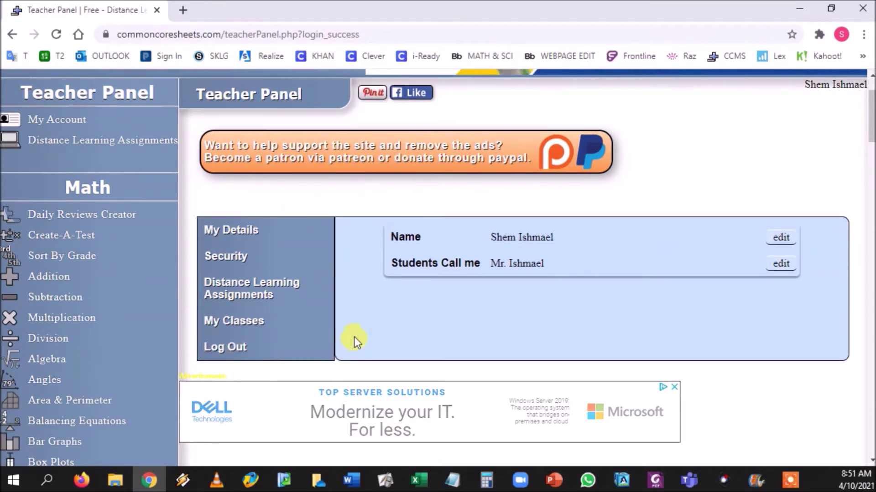
Look over the account's My Classes, My Details and Security pages.
click(258, 325)
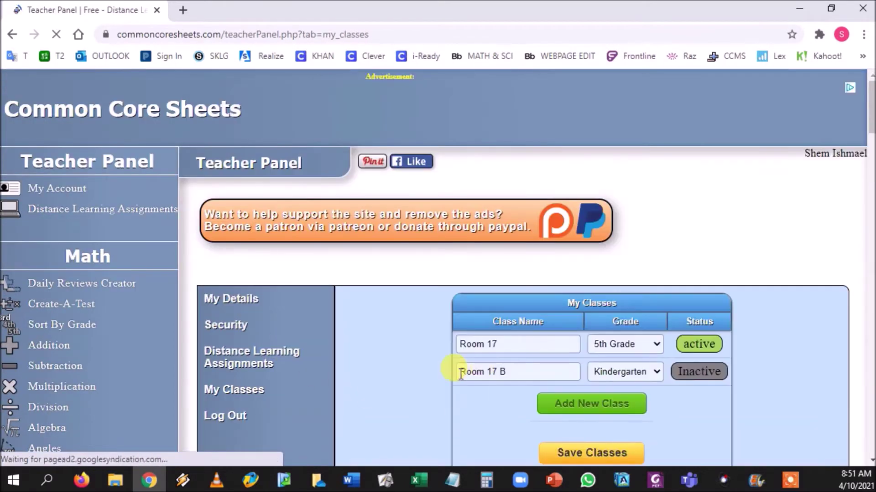
scroll(502, 386, down, 2)
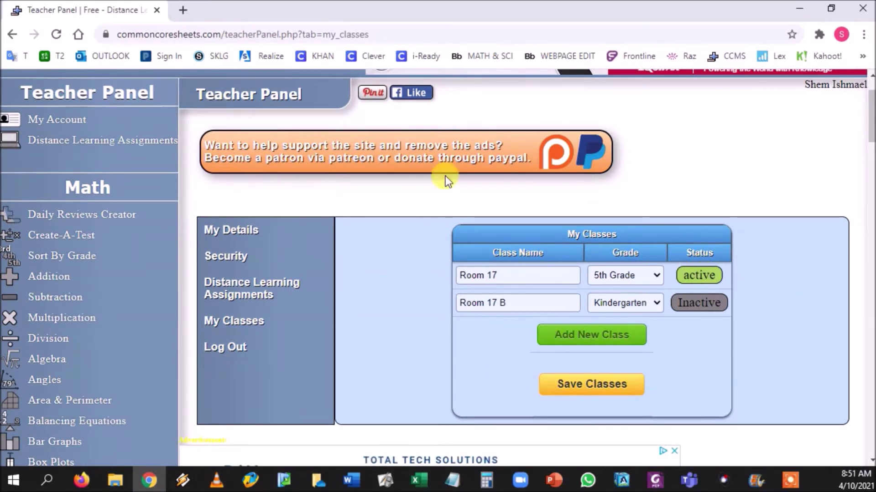
click(224, 229)
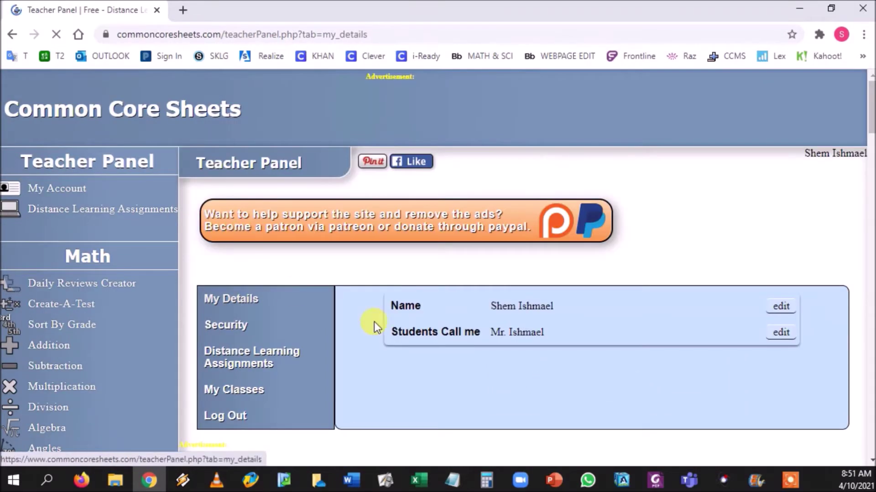
click(228, 330)
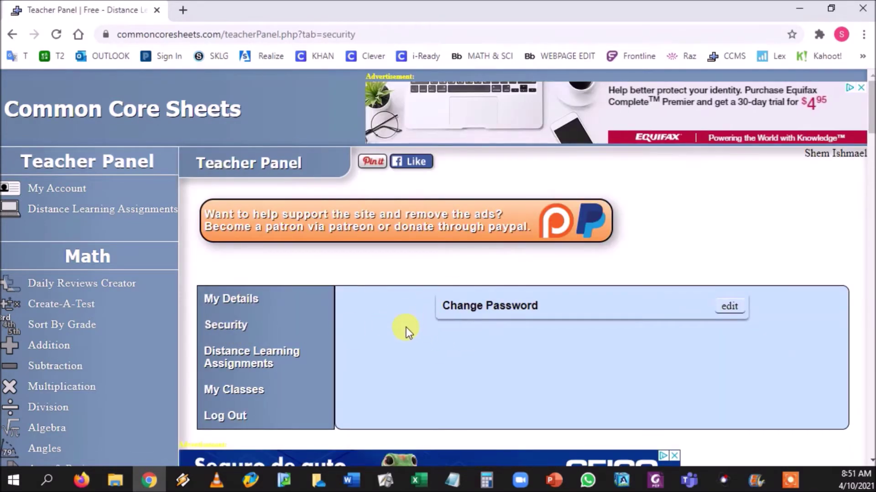
List the Distance Learning Assignments and view the student results for Do Now - 4/5/21.
click(265, 365)
scroll(360, 336, down, 4)
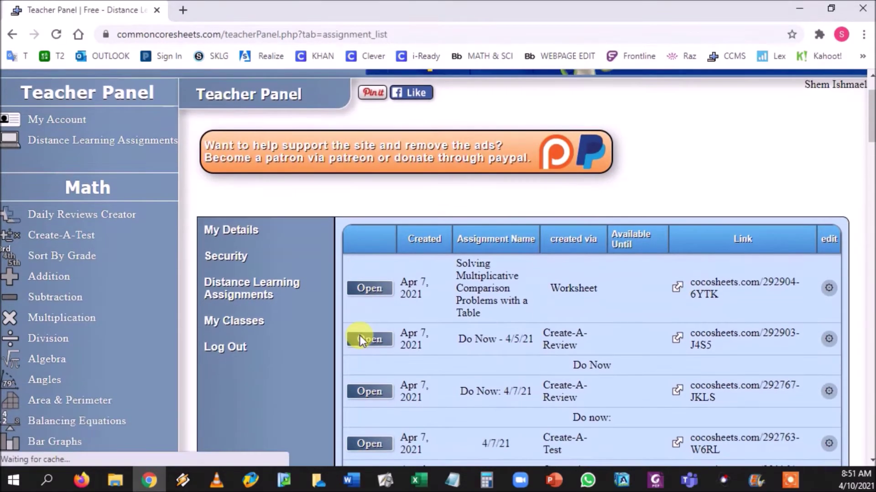
scroll(360, 335, down, 4)
scroll(360, 335, up, 5)
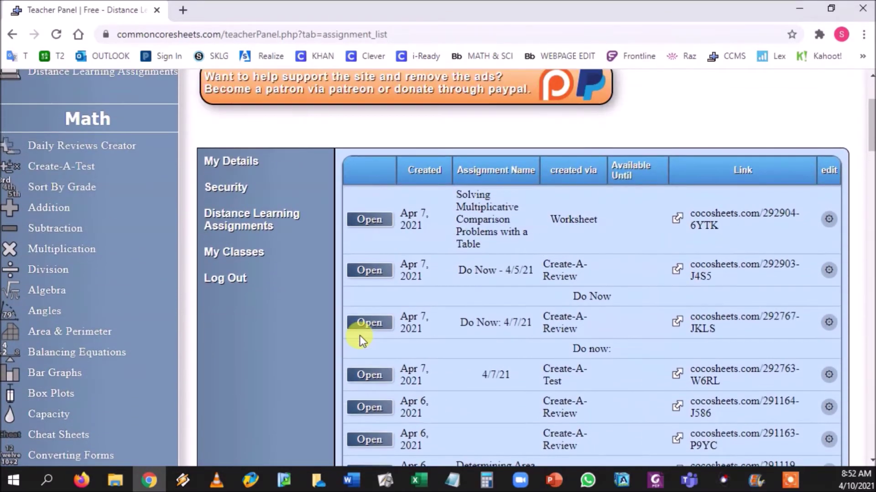
click(382, 272)
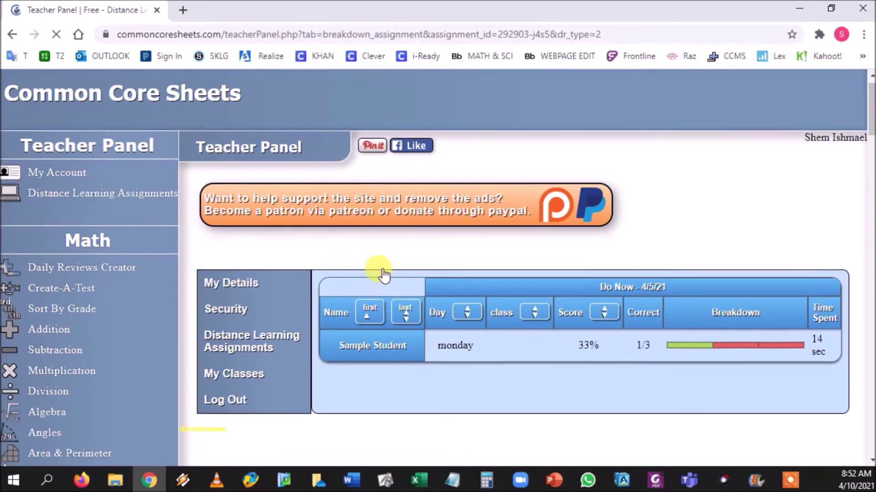
scroll(574, 305, down, 1)
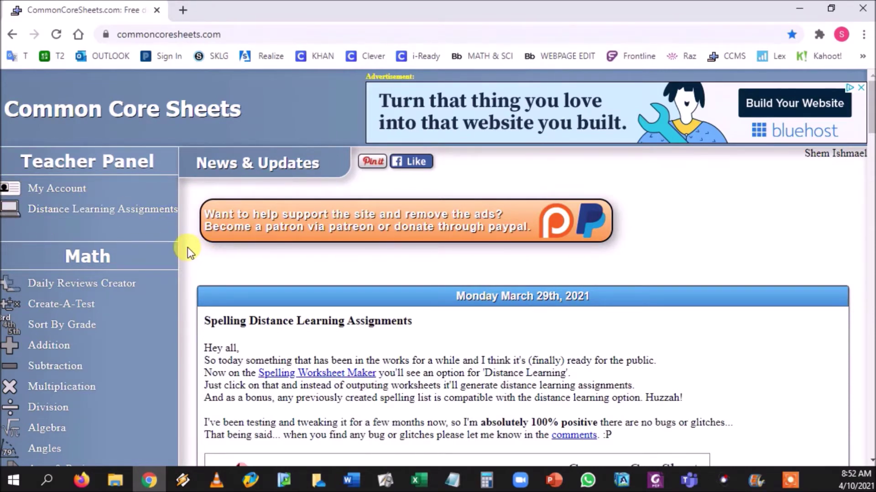
scroll(184, 247, down, 3)
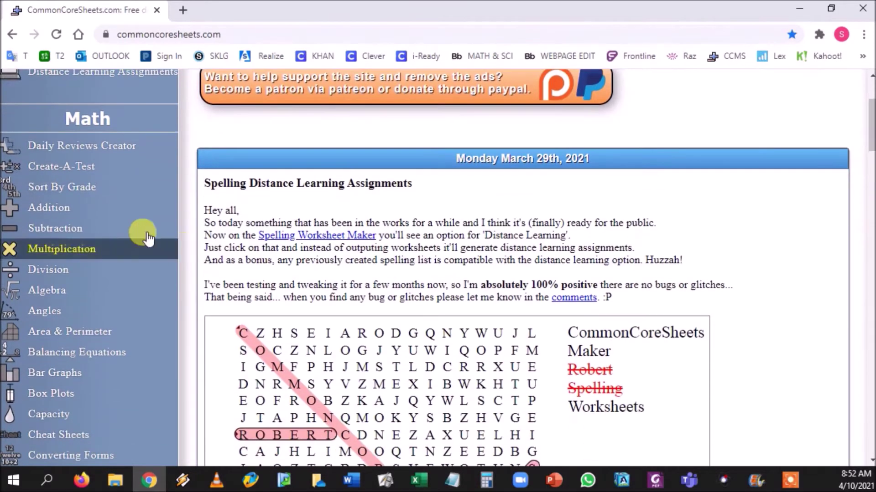
scroll(113, 289, down, 1)
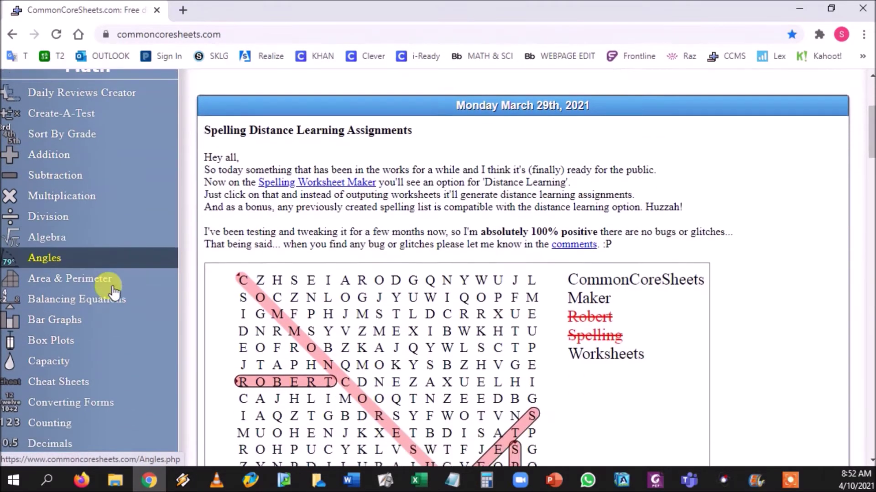
scroll(113, 290, down, 2)
scroll(107, 287, down, 3)
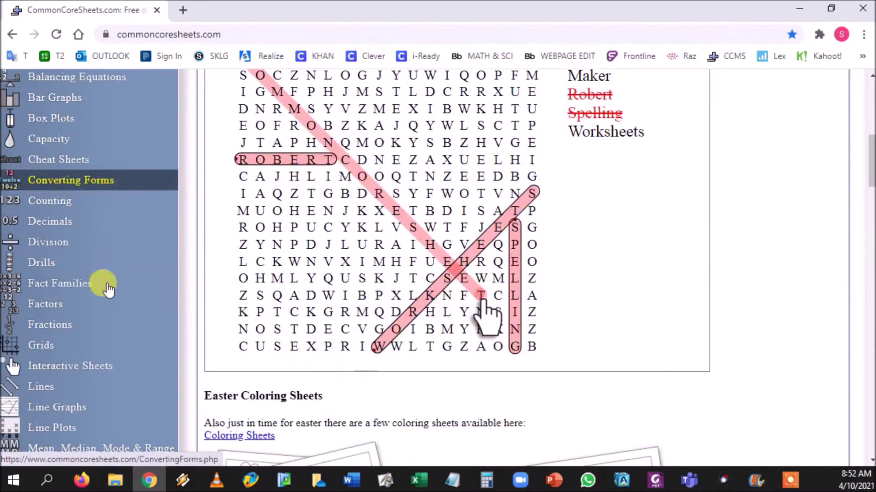
scroll(100, 257, up, 1)
scroll(105, 260, up, 2)
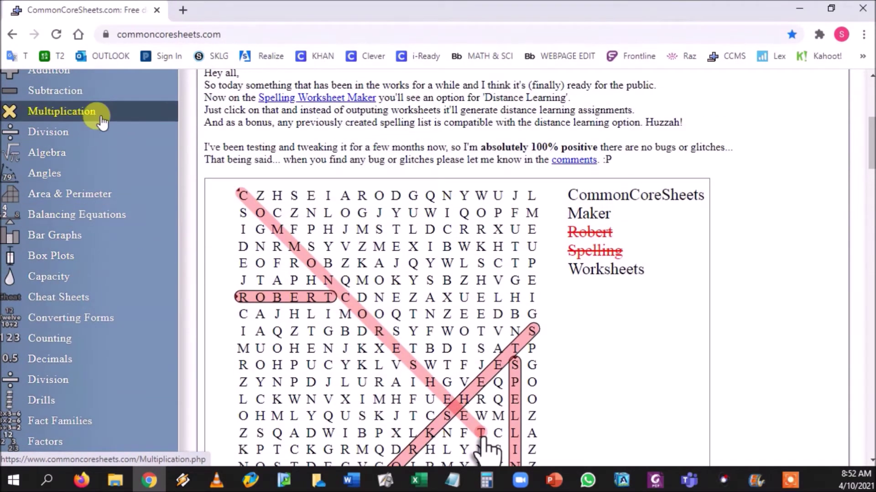
click(78, 111)
scroll(235, 157, down, 3)
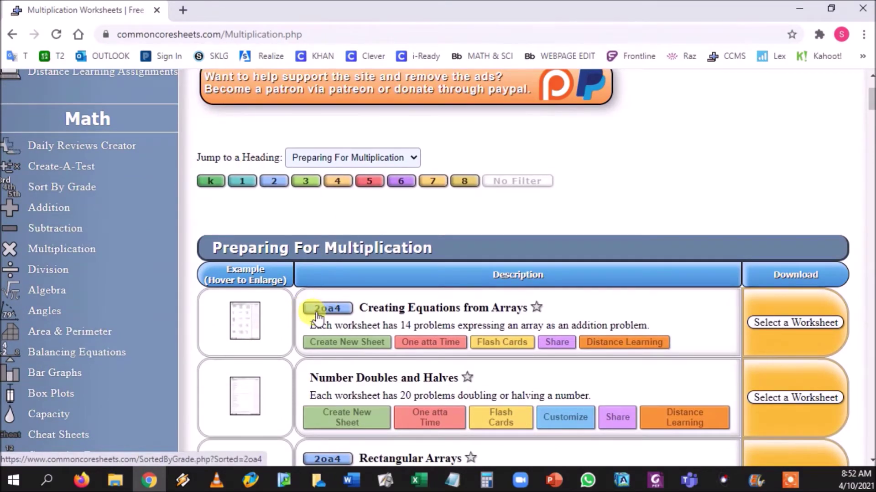
scroll(317, 314, down, 7)
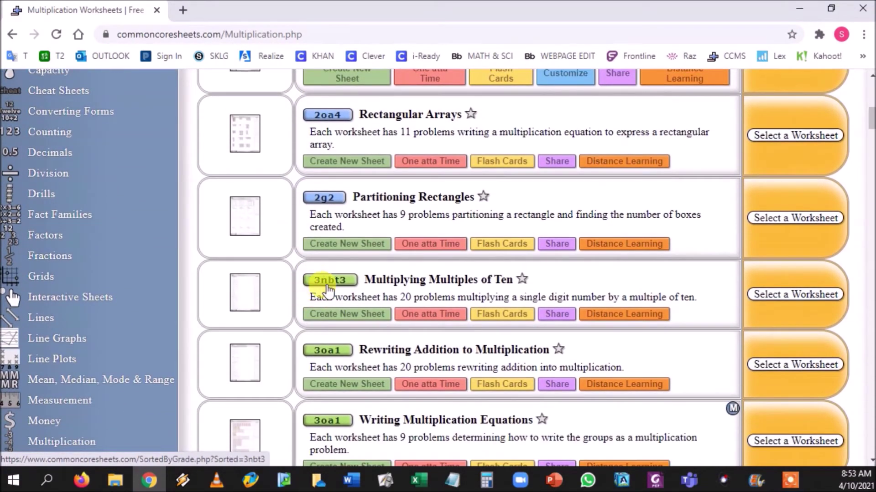
scroll(322, 289, down, 10)
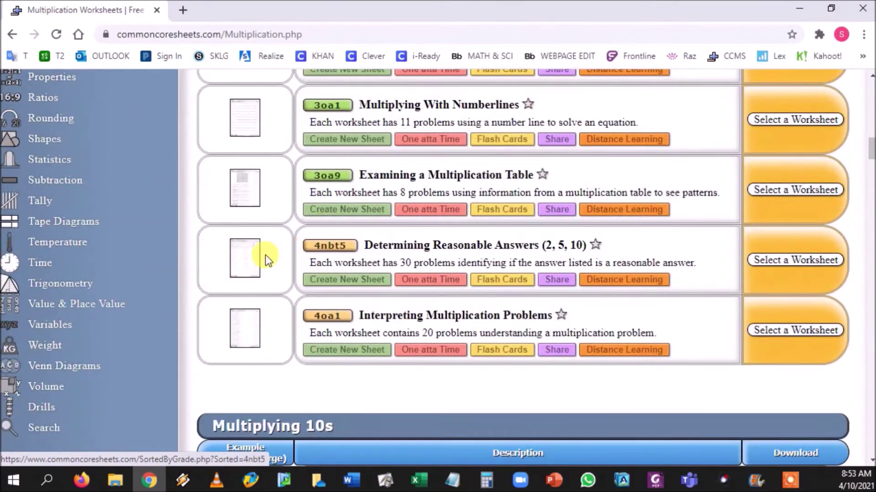
mouse_move(245, 263)
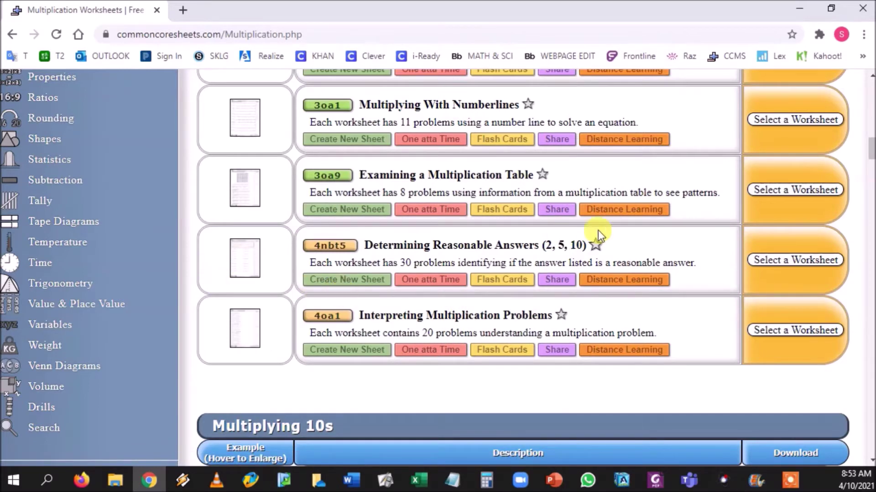
click(816, 261)
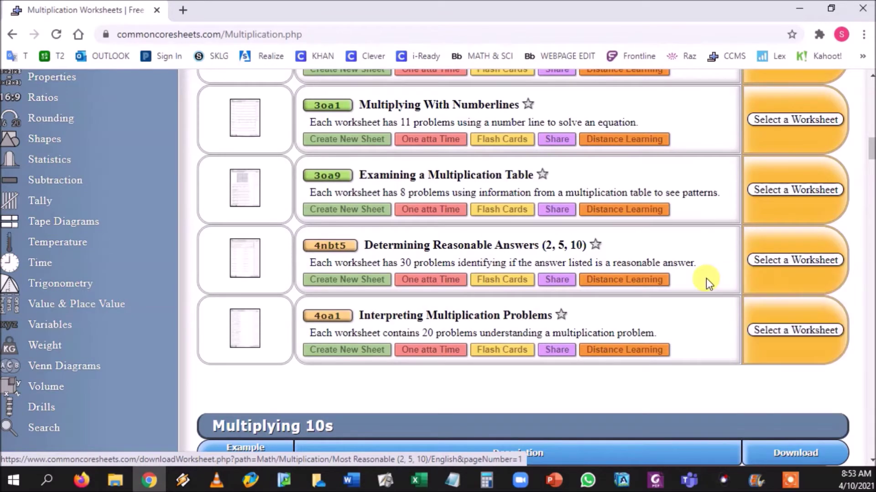
scroll(706, 278, down, 3)
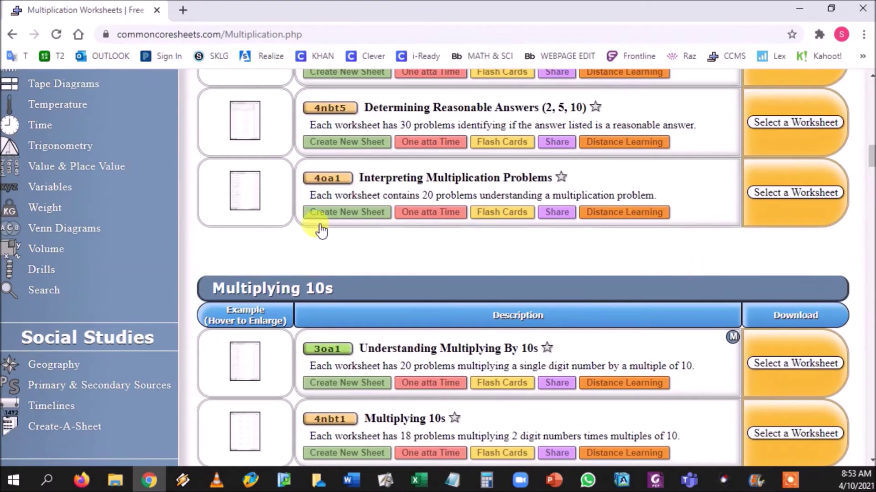
scroll(357, 248, down, 6)
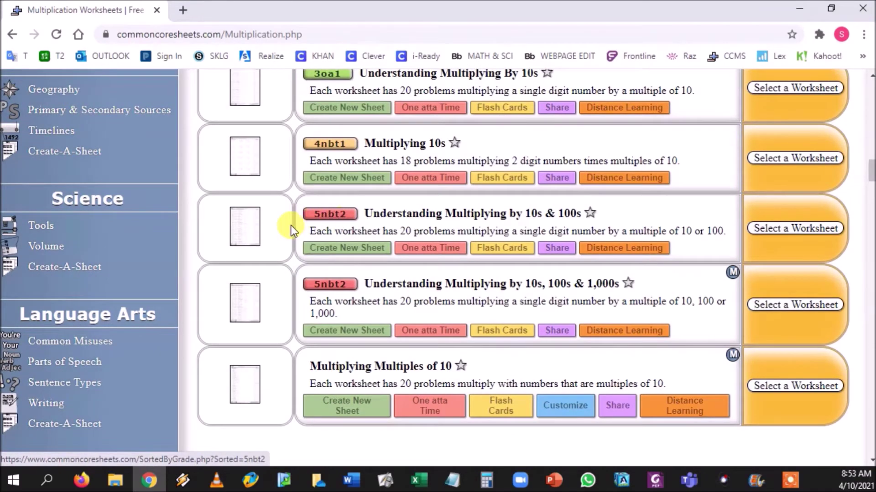
mouse_move(250, 232)
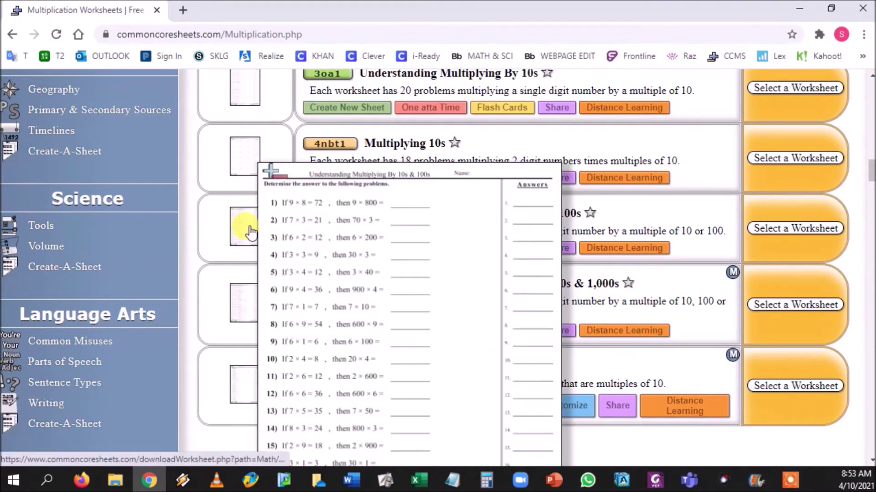
scroll(193, 292, down, 1)
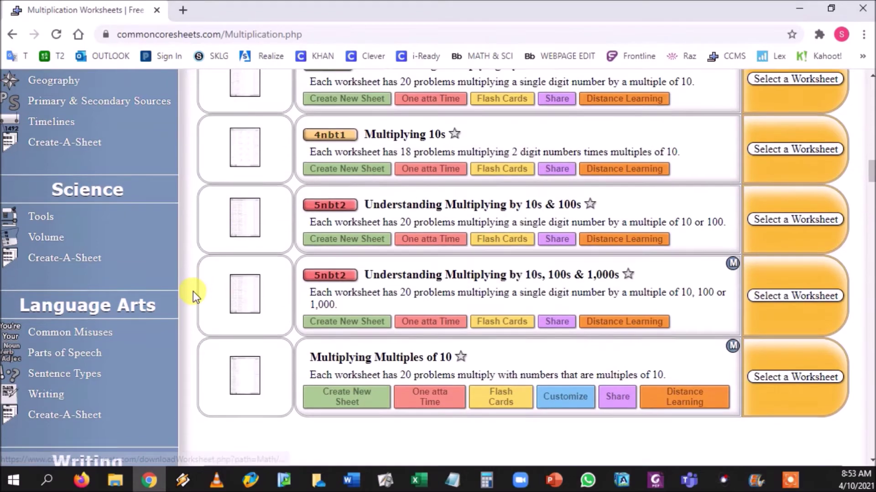
scroll(193, 291, down, 14)
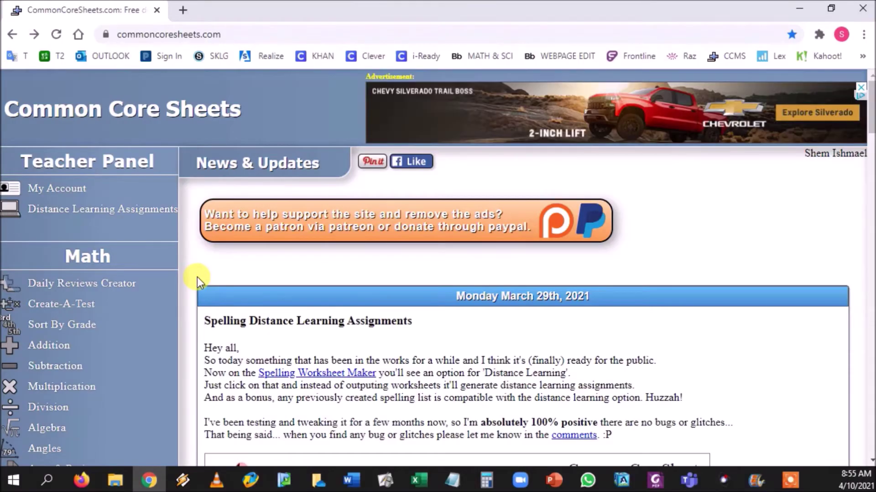
Under Sort By Grade, open 5th Grade › Number and Operations in Base Ten standards.
scroll(192, 322, down, 1)
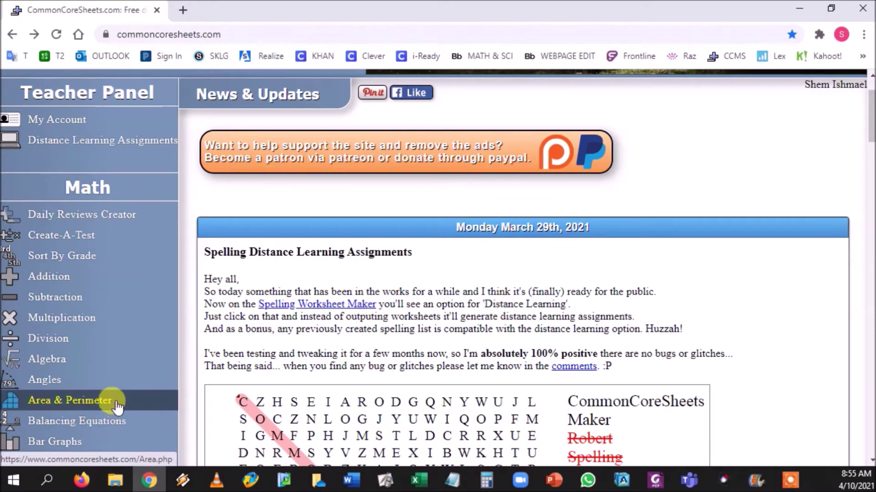
click(87, 260)
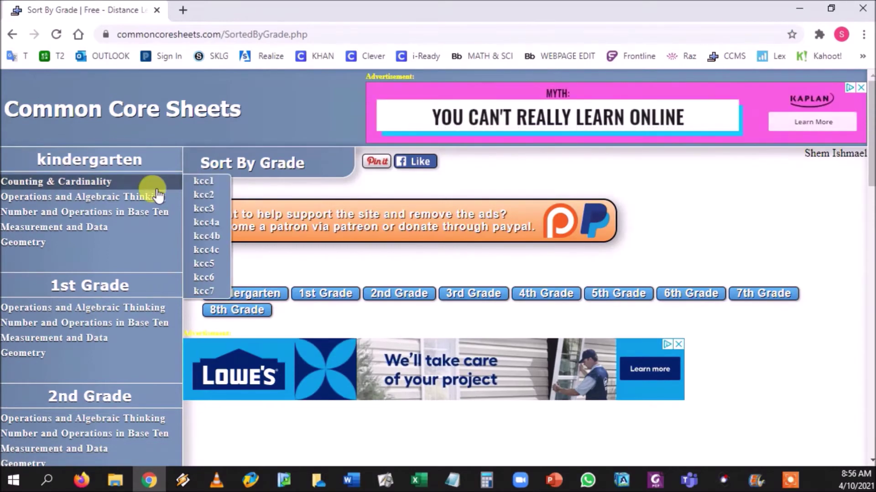
scroll(131, 310, down, 5)
scroll(129, 314, down, 15)
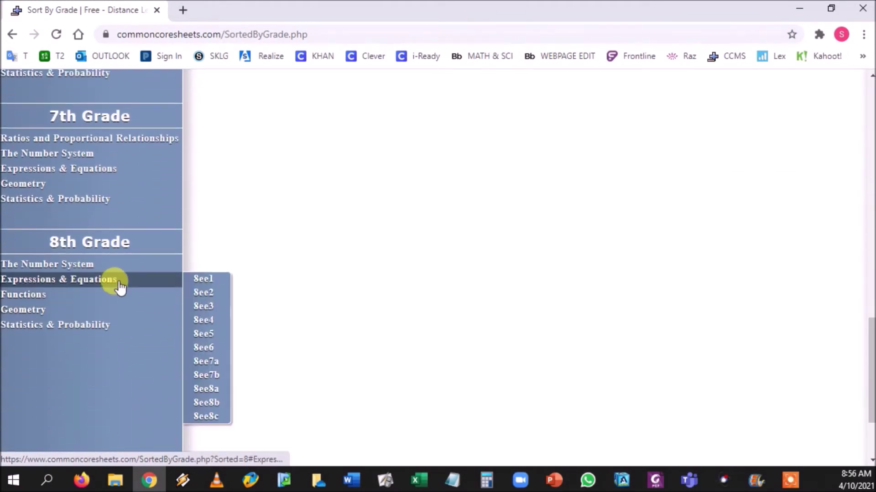
mouse_move(128, 202)
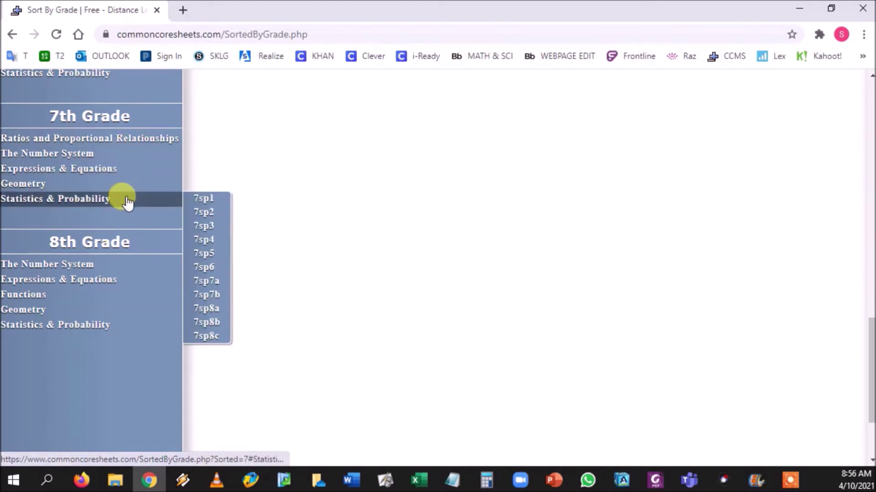
scroll(128, 202, up, 12)
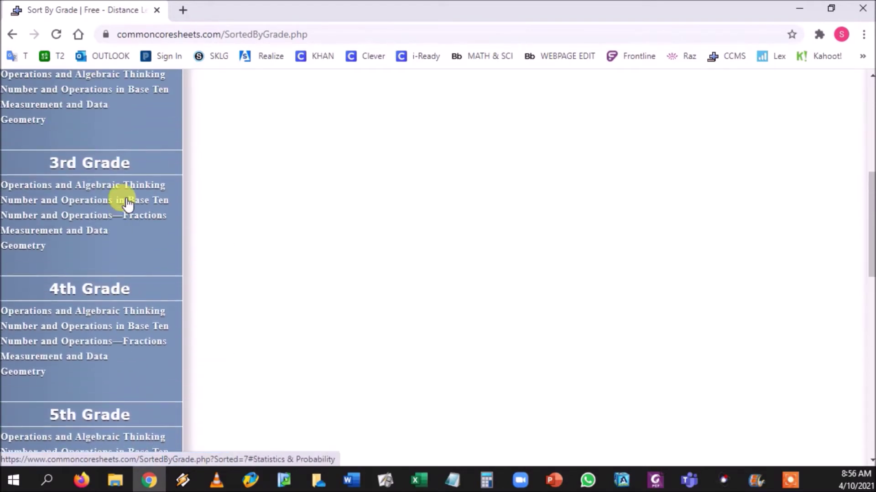
scroll(127, 203, down, 3)
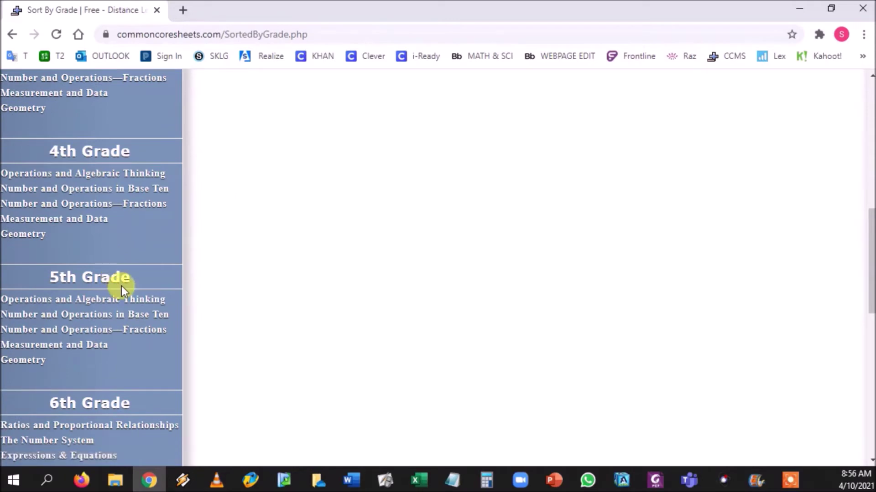
mouse_move(121, 301)
mouse_move(78, 321)
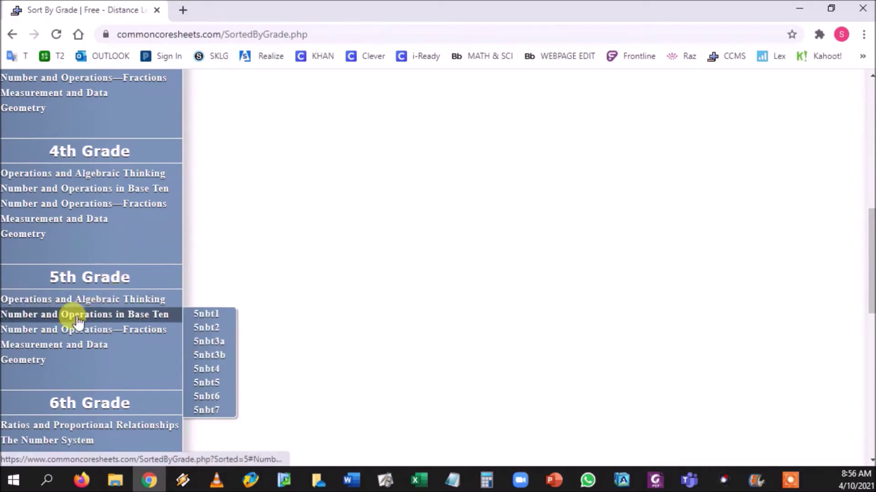
click(122, 320)
Open the worksheets for standard 5.nbt.3a.
scroll(611, 184, up, 6)
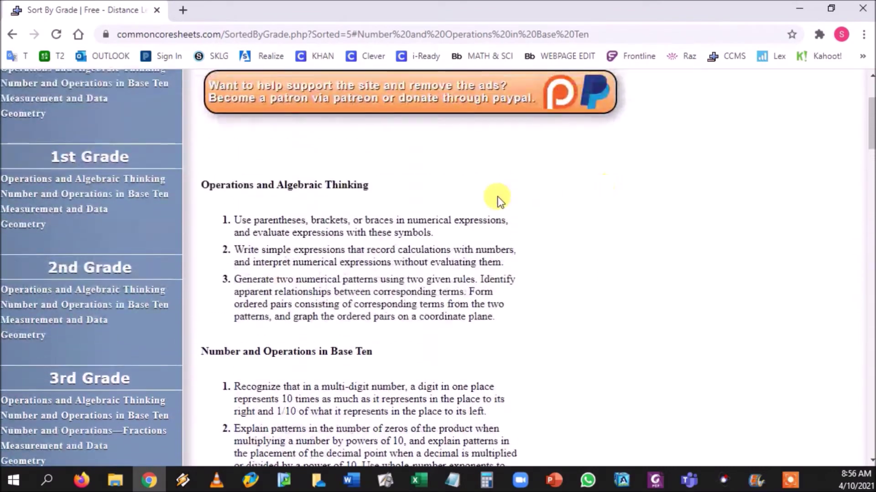
scroll(539, 335, down, 3)
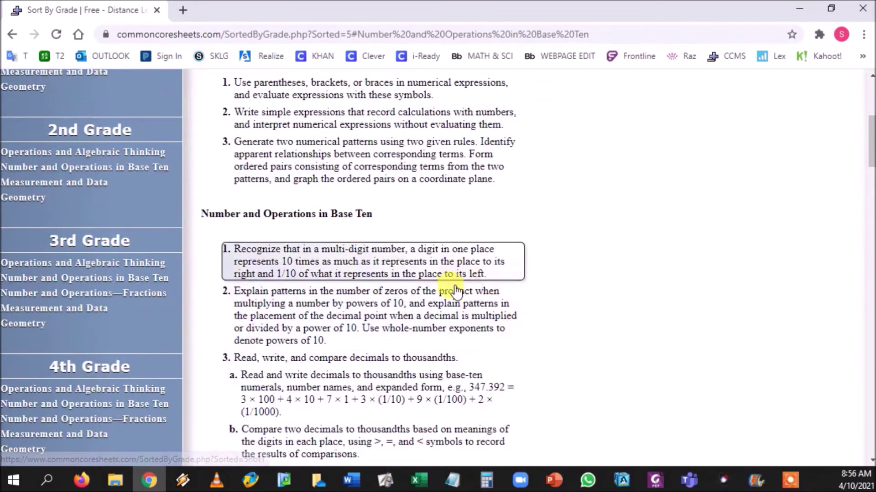
scroll(448, 400, down, 2)
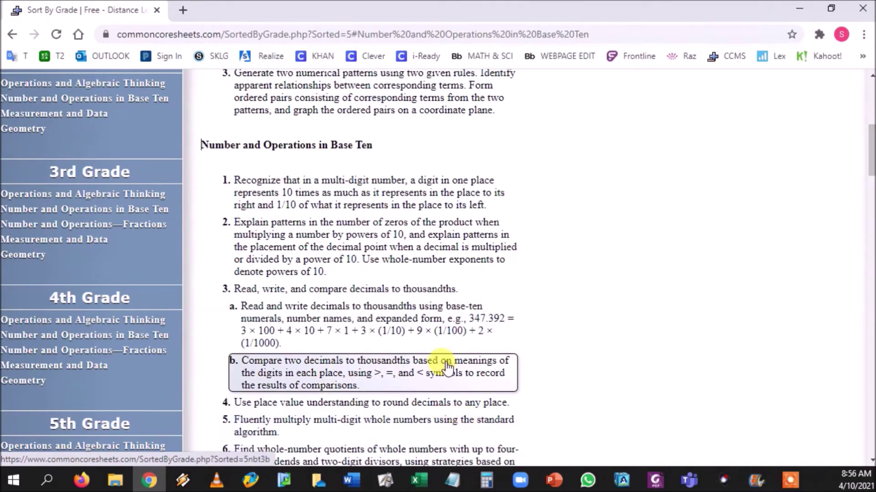
click(422, 296)
Browse the 5.nbt.3a decimal worksheet previews and check the Decimals worksheet's available versions.
scroll(416, 299, down, 3)
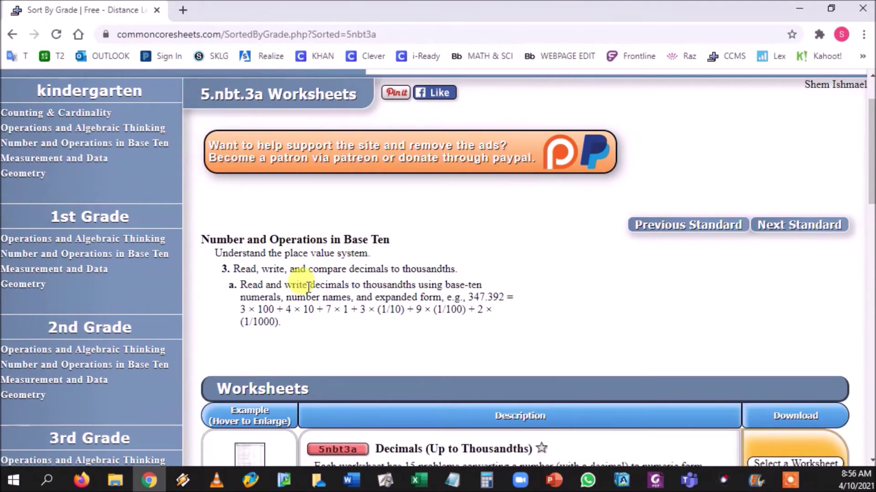
scroll(274, 296, down, 5)
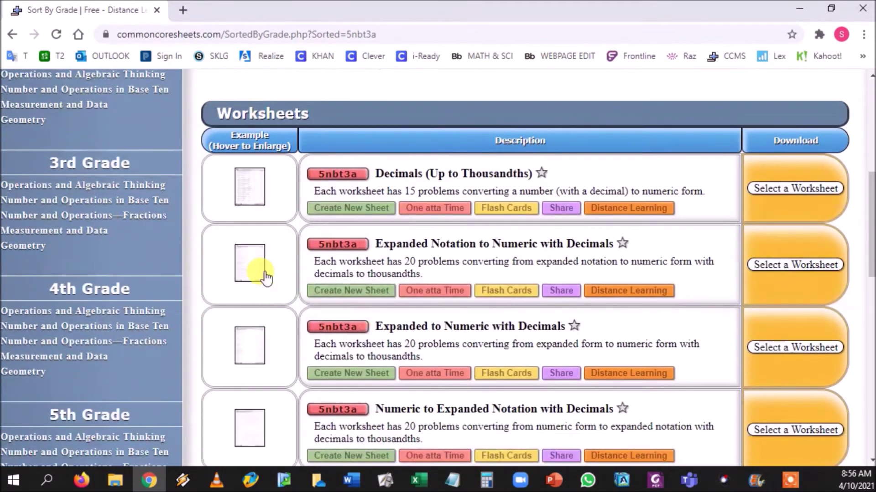
mouse_move(258, 269)
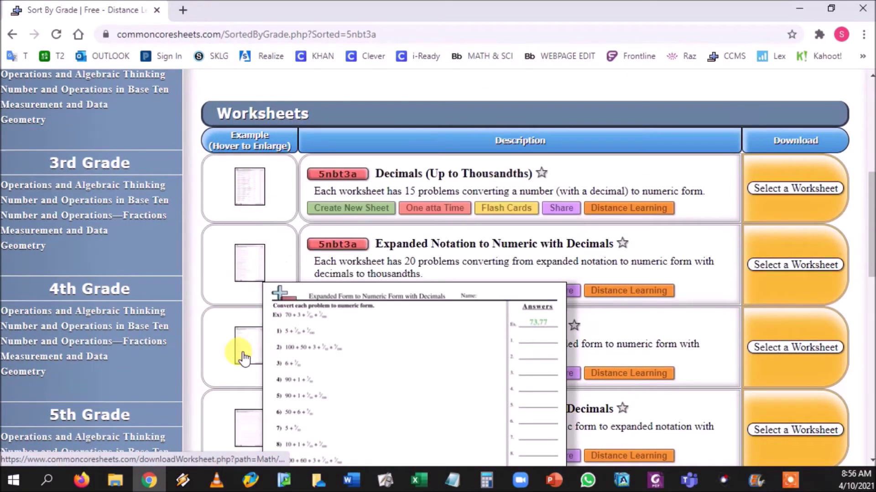
scroll(247, 354, down, 3)
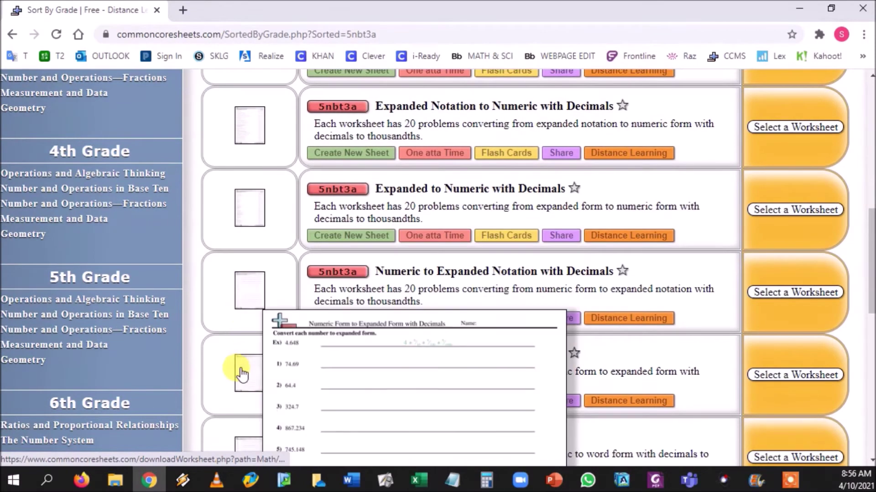
scroll(250, 365, down, 3)
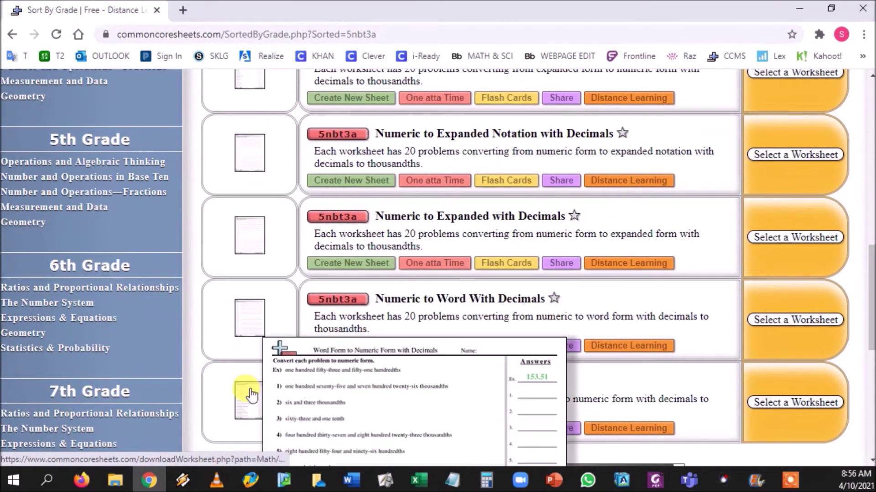
scroll(253, 379, down, 3)
scroll(246, 375, up, 4)
scroll(246, 375, up, 4)
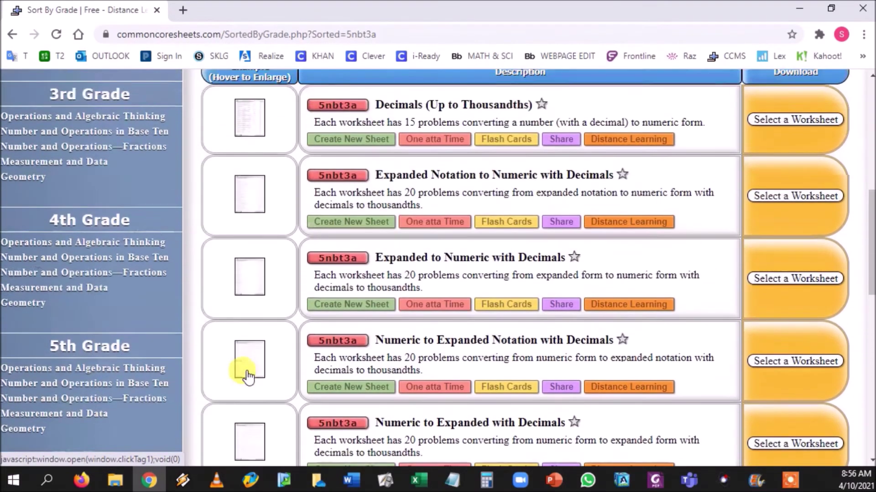
click(786, 196)
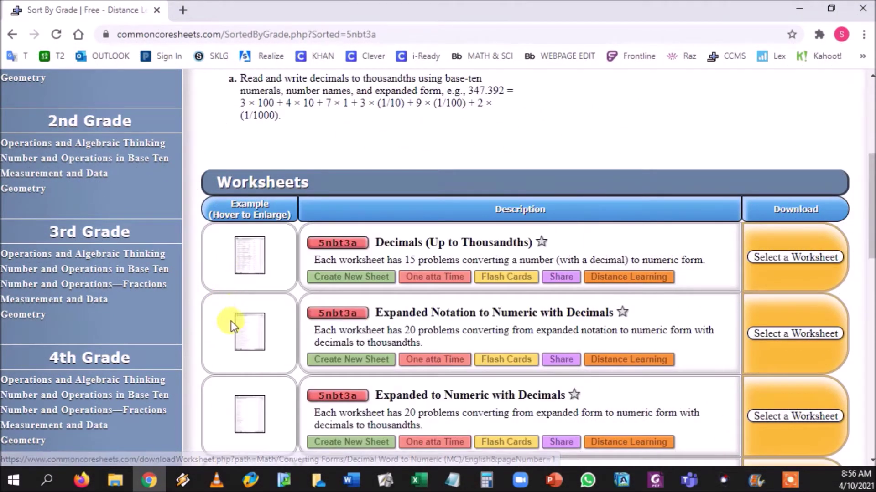
mouse_move(245, 424)
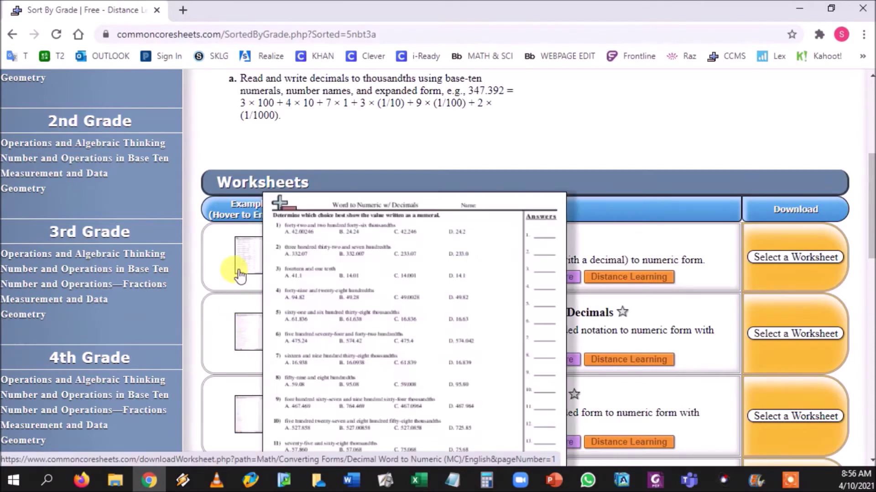
scroll(215, 338, up, 6)
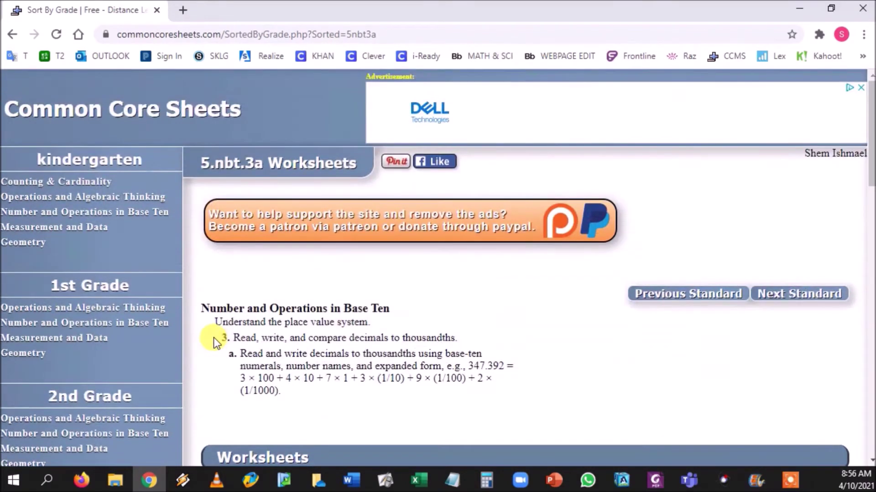
Return home, open Create-A-Test, and try topic sorting before leaving it unchanged.
click(59, 114)
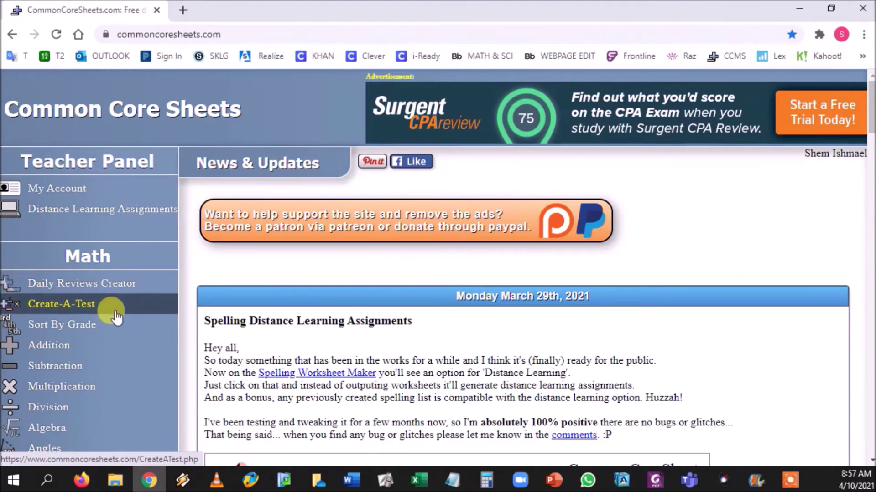
click(114, 312)
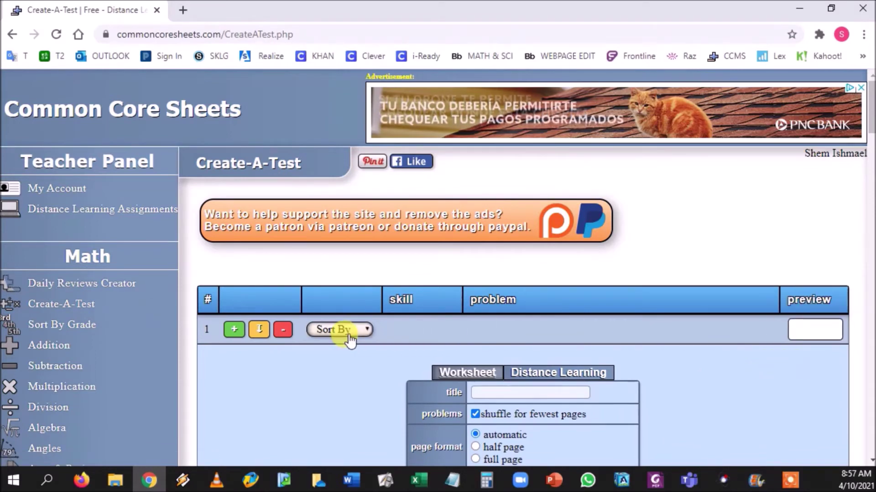
click(350, 338)
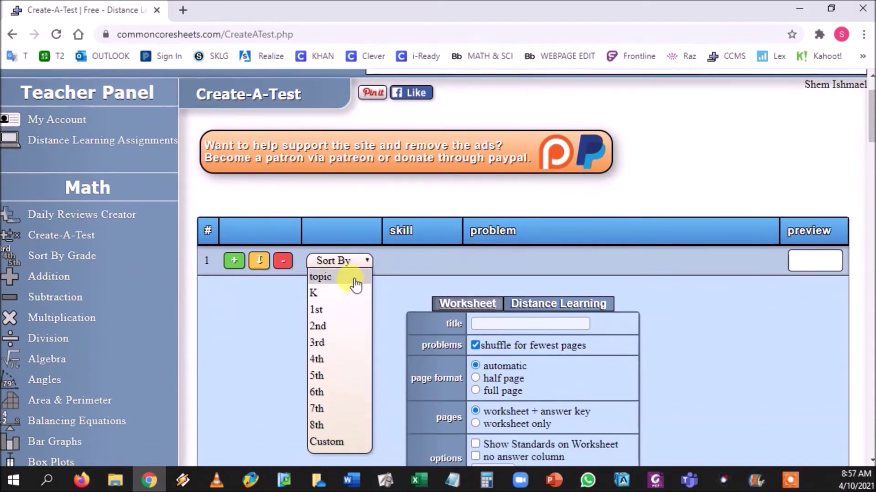
click(355, 279)
click(416, 267)
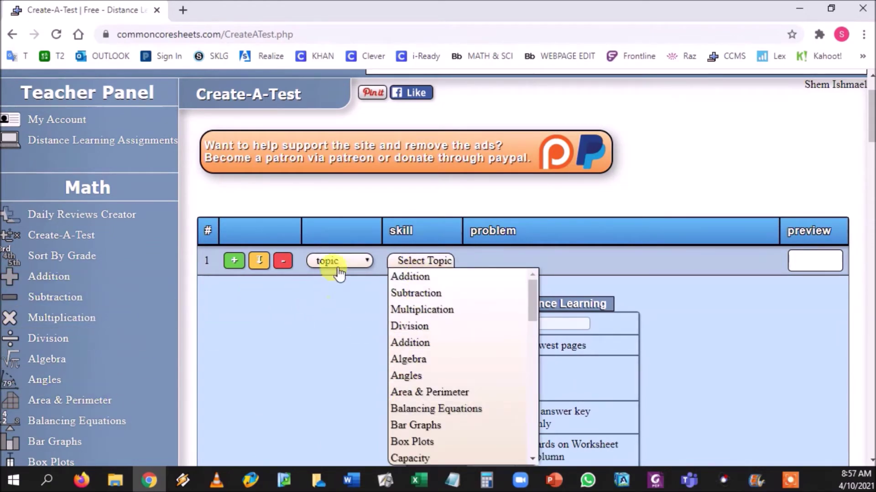
click(339, 269)
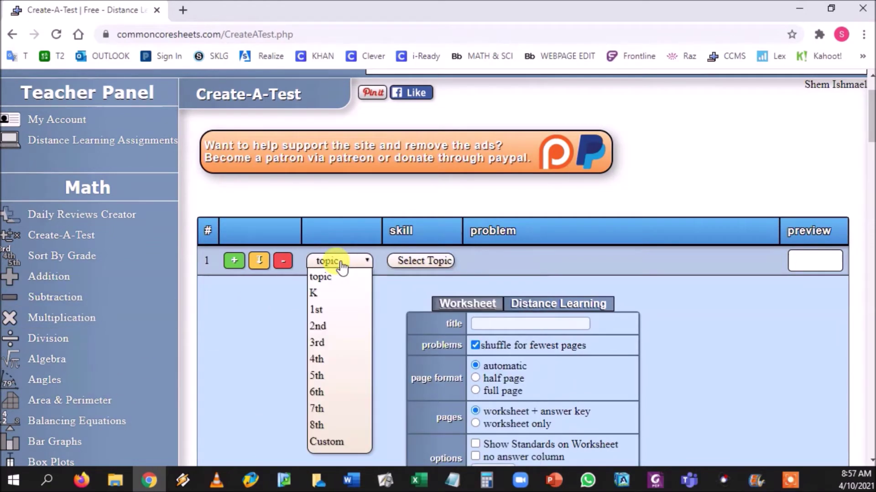
click(349, 300)
Pick 2nd grade, skill 2oa3, problem Finding Even or Odd (visual), then open Create-A-Review.
click(357, 266)
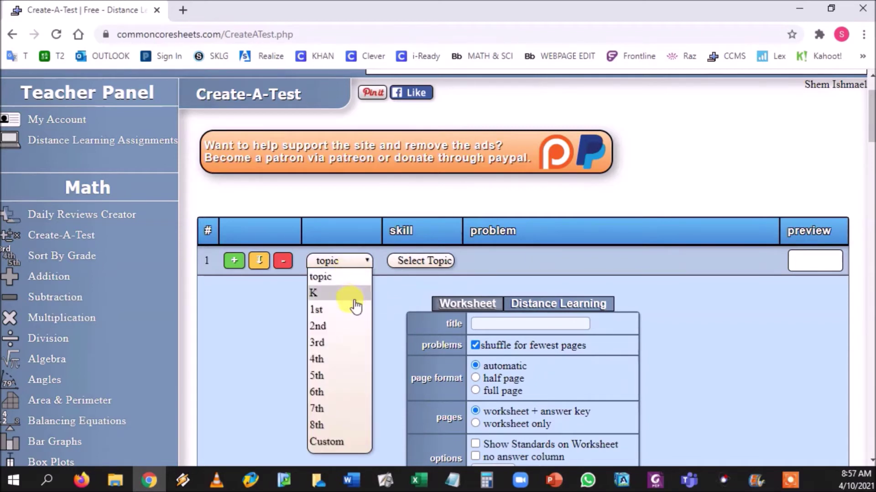
click(354, 326)
click(415, 265)
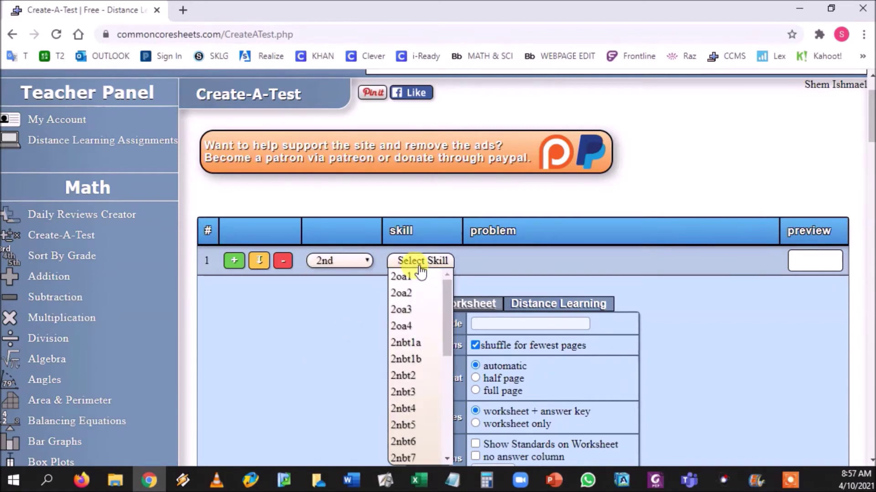
click(410, 309)
click(529, 262)
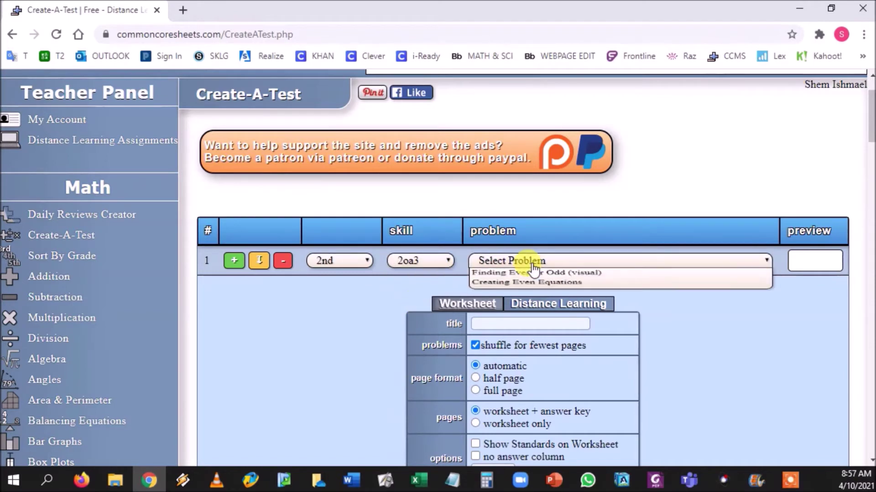
click(524, 283)
click(520, 273)
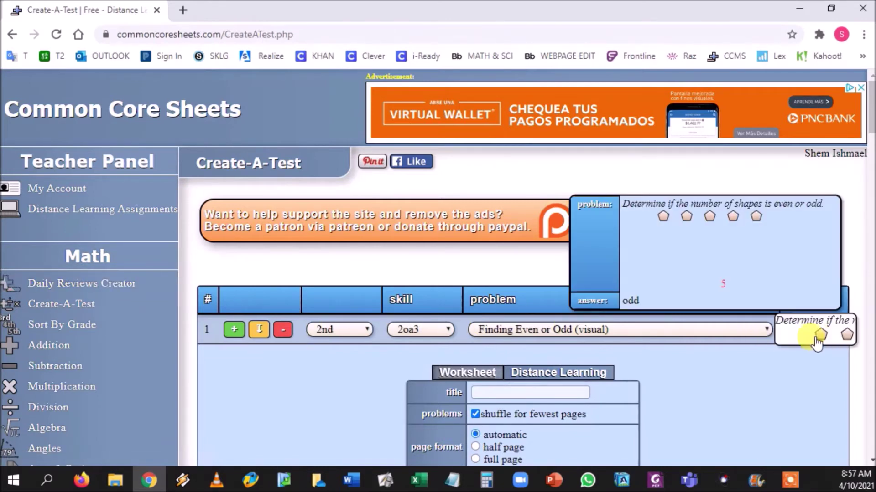
click(126, 284)
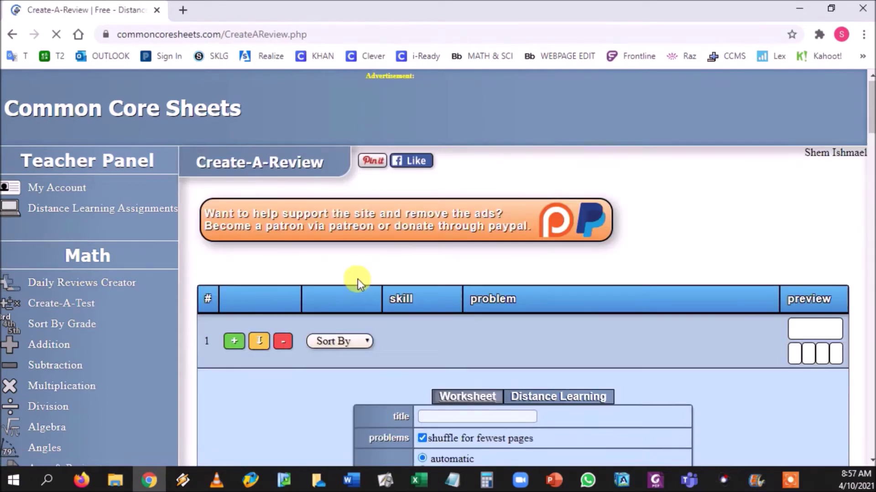
Add and then delete an empty second problem row, leaving only row 1.
scroll(570, 263, down, 1)
mouse_move(815, 261)
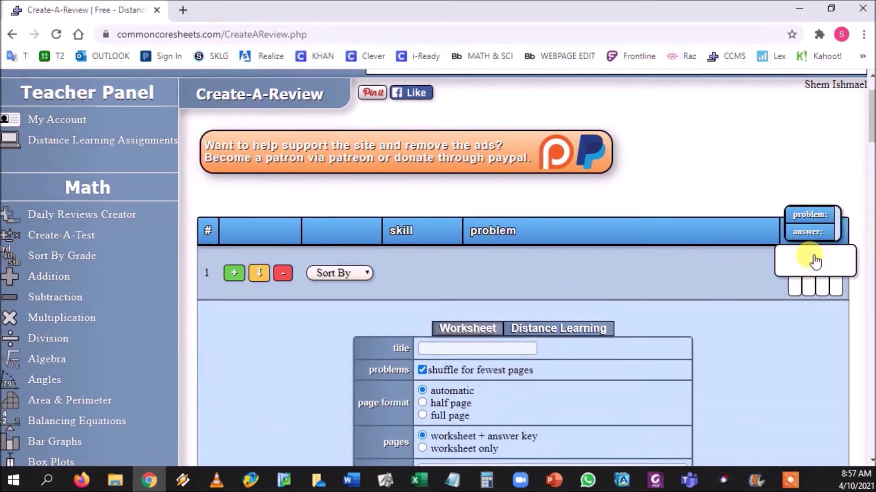
click(235, 274)
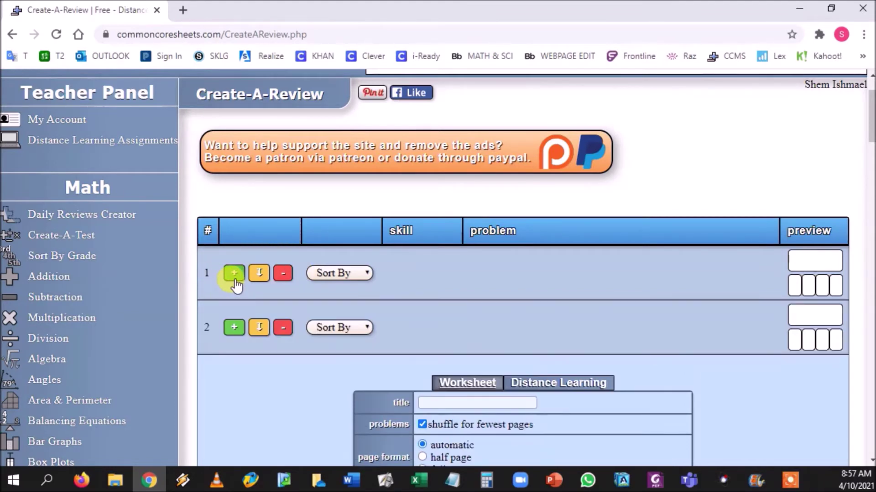
click(283, 327)
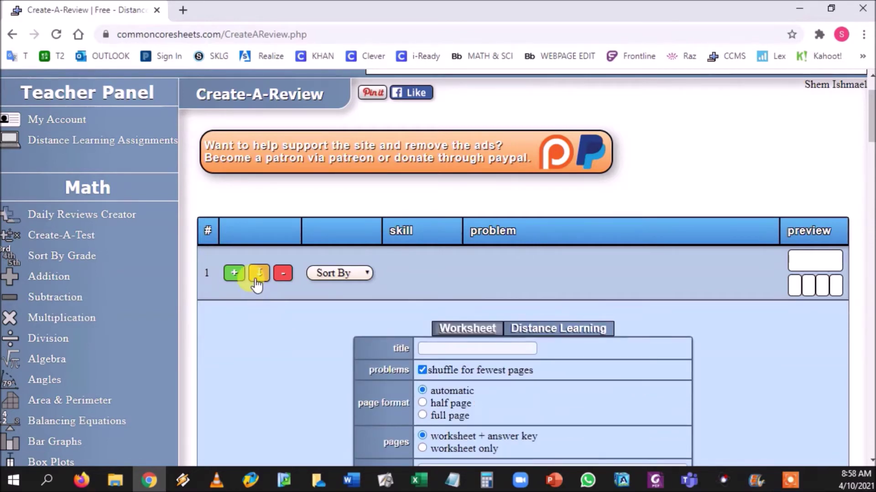
click(367, 274)
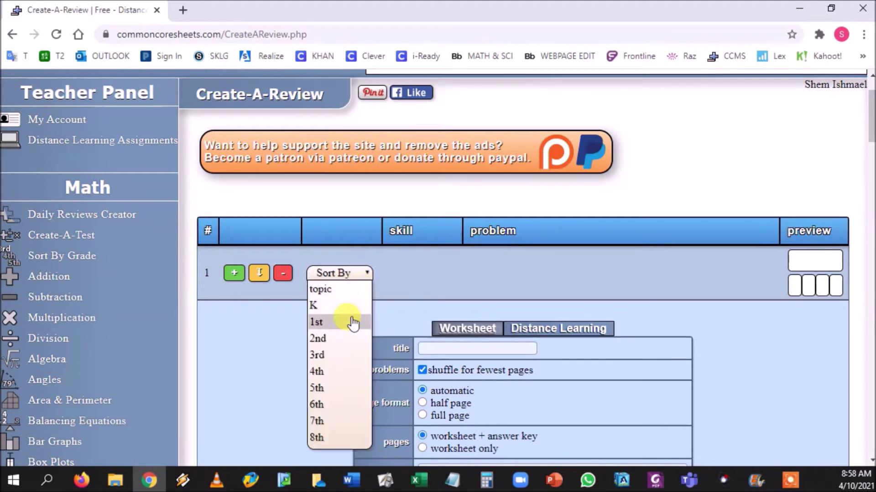
Sort row 1 by topic and set it to Area & Perimeter, Finding Area.
click(344, 289)
click(401, 273)
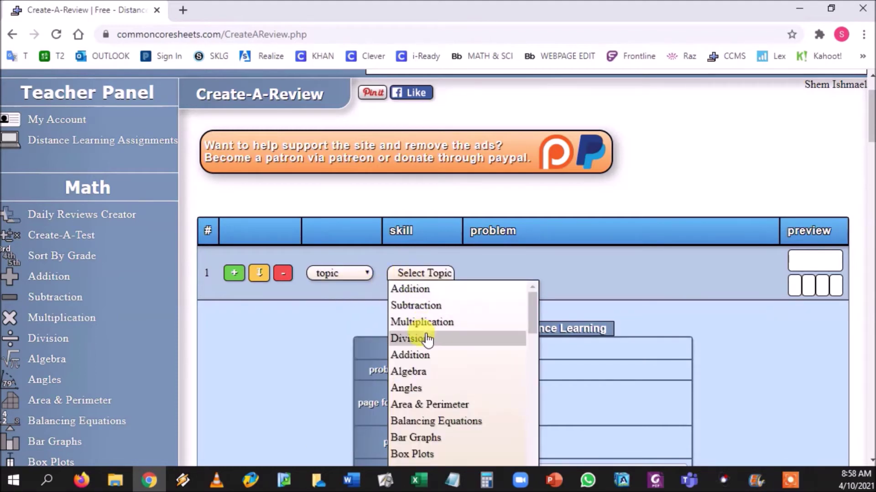
click(429, 405)
click(504, 273)
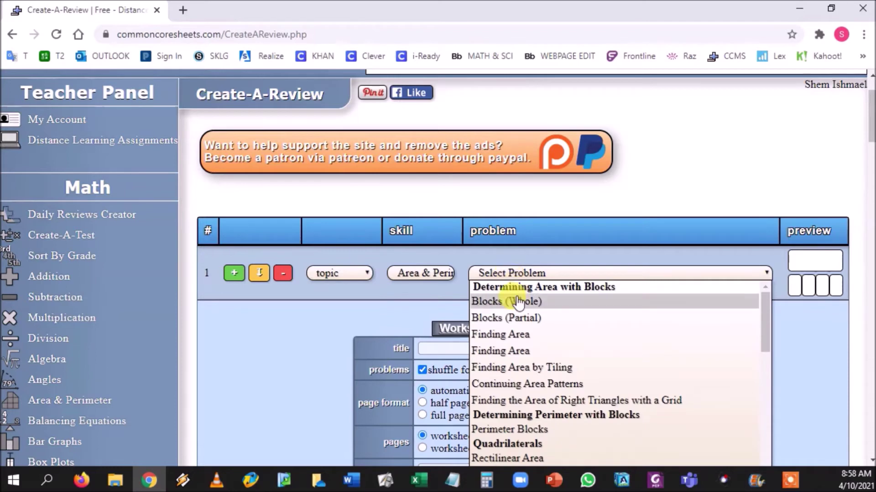
click(519, 352)
Duplicate row 1 into rows 2 and 3, deleting an extra empty row.
scroll(791, 354, up, 2)
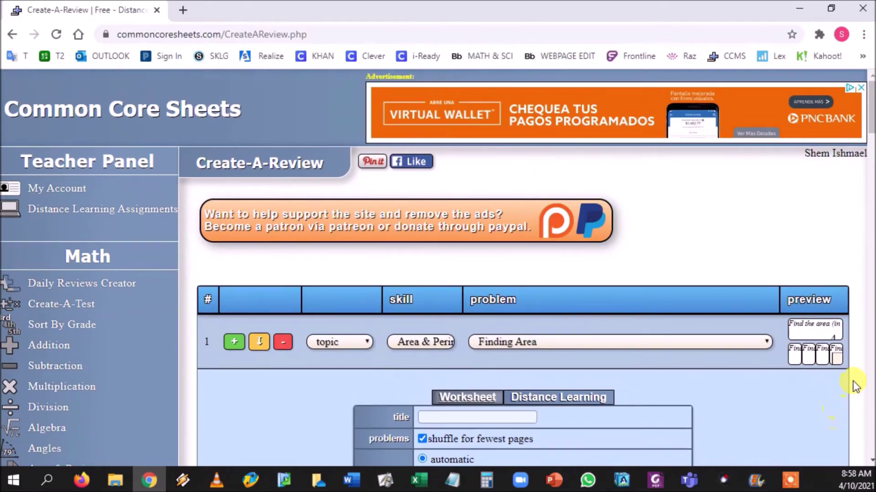
click(254, 344)
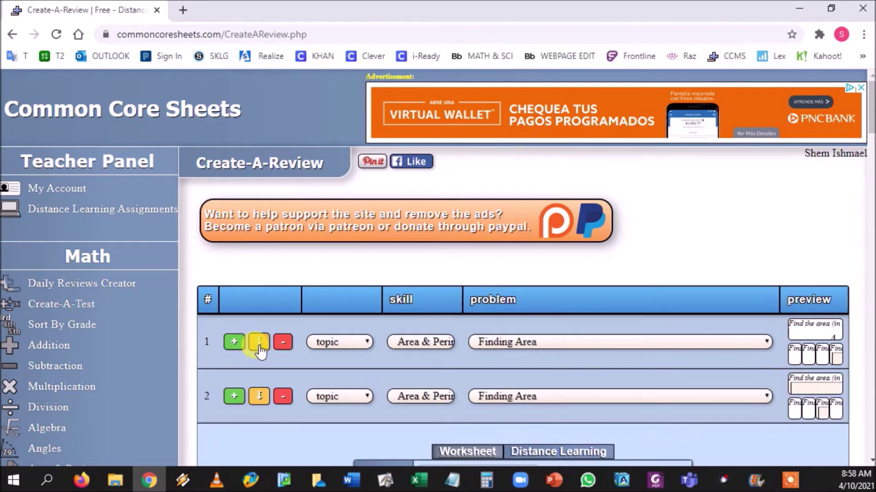
scroll(430, 401, down, 2)
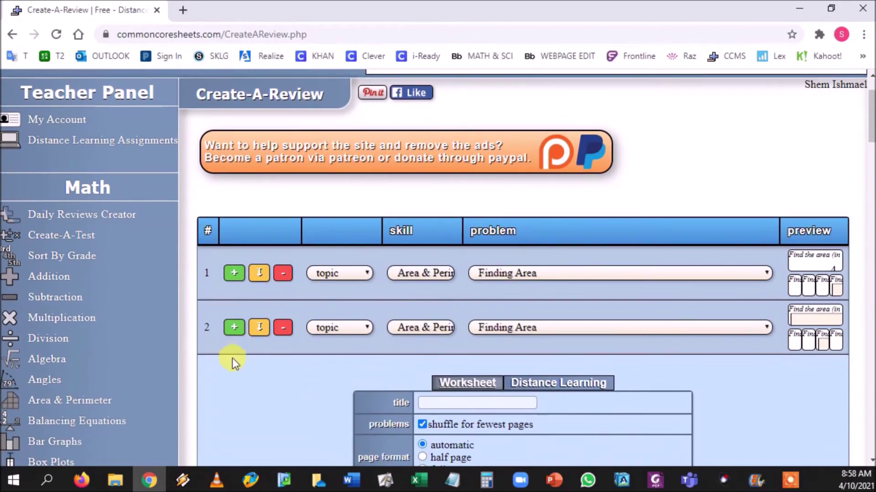
click(234, 328)
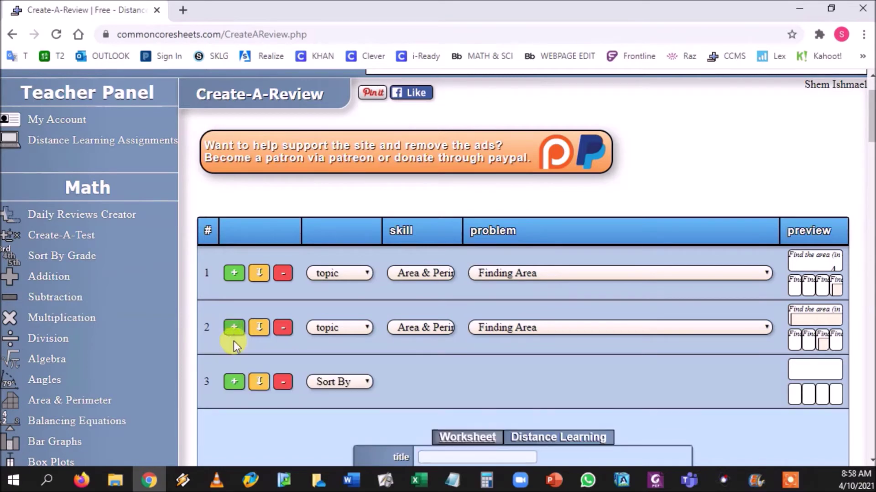
click(356, 387)
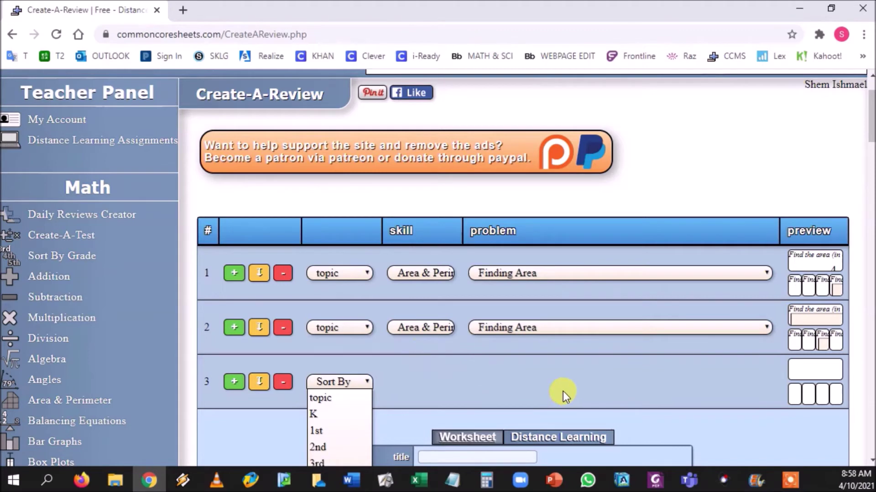
click(283, 383)
click(259, 327)
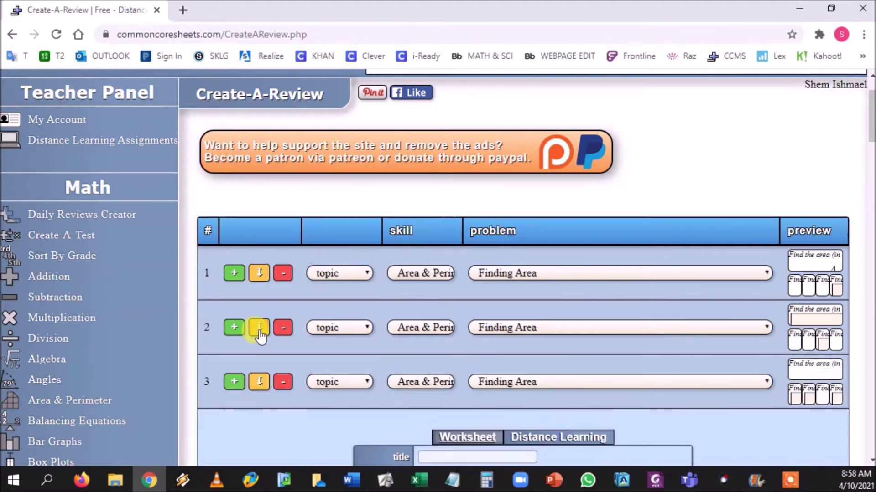
Set row 2 to Blocks (Partial) and row 3 to Quadrilaterals (Area and Perimeter).
click(544, 384)
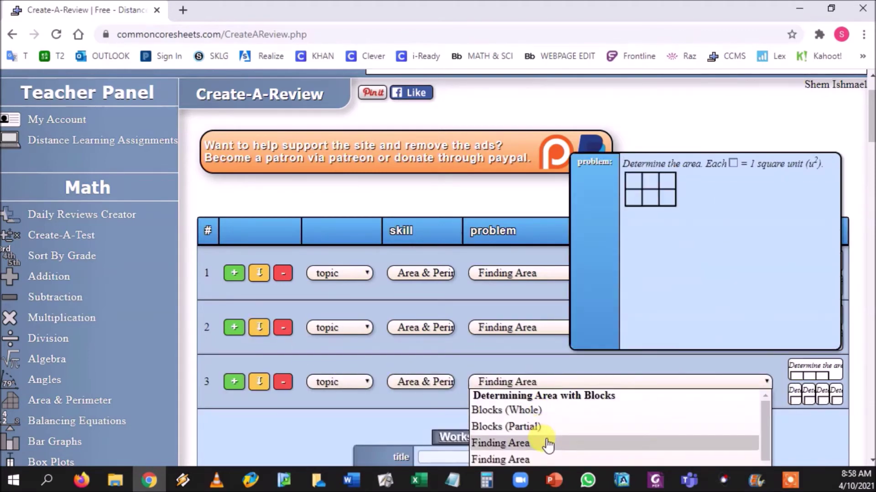
scroll(543, 419, down, 3)
click(540, 425)
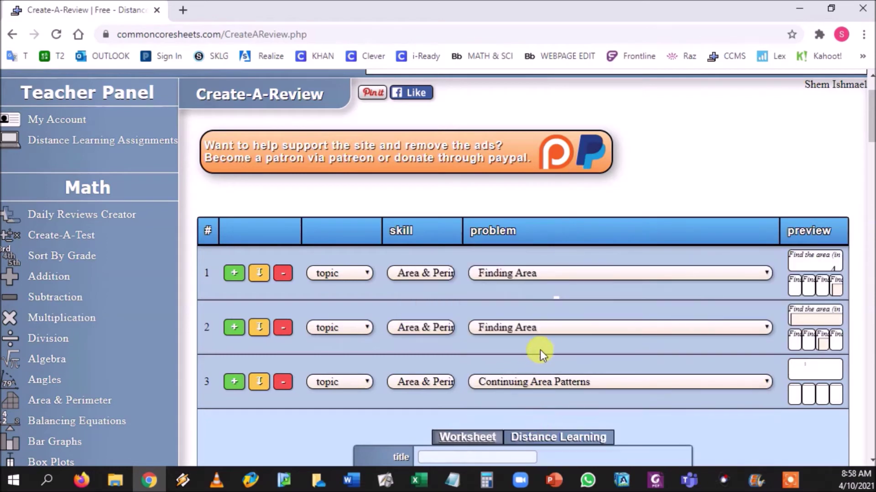
click(546, 329)
click(540, 373)
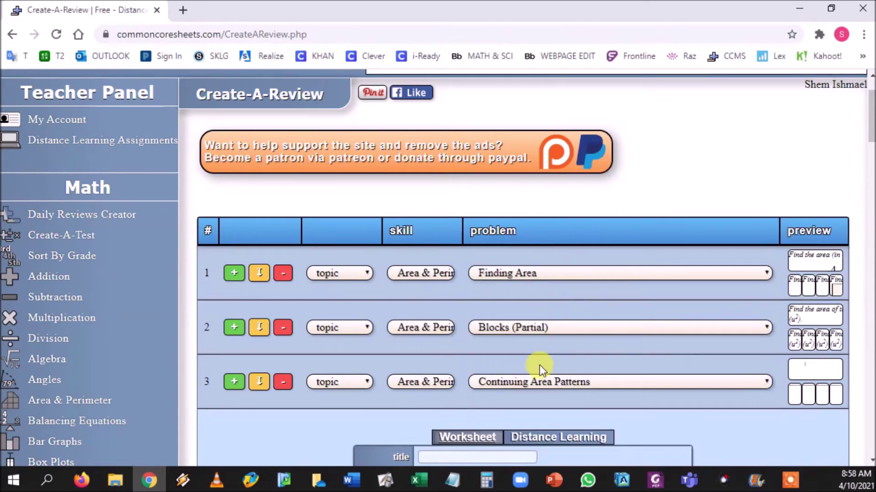
click(651, 383)
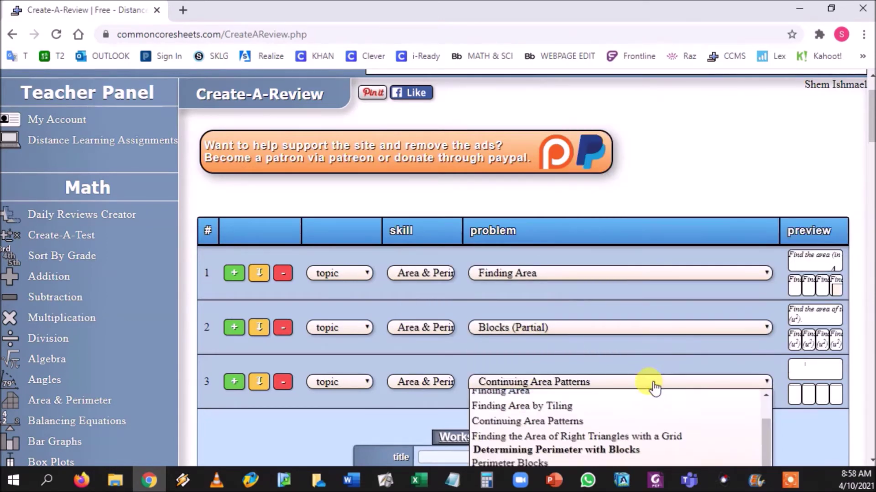
click(615, 439)
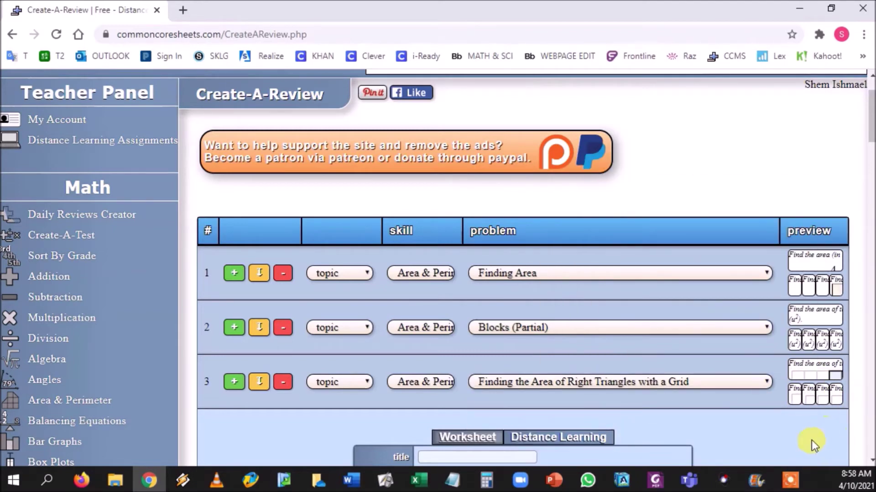
click(679, 384)
scroll(638, 429, down, 3)
scroll(620, 443, down, 2)
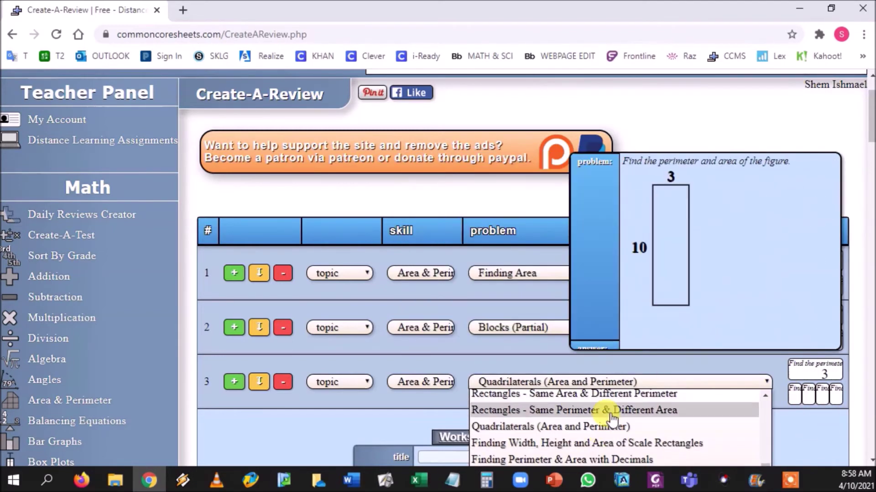
click(611, 426)
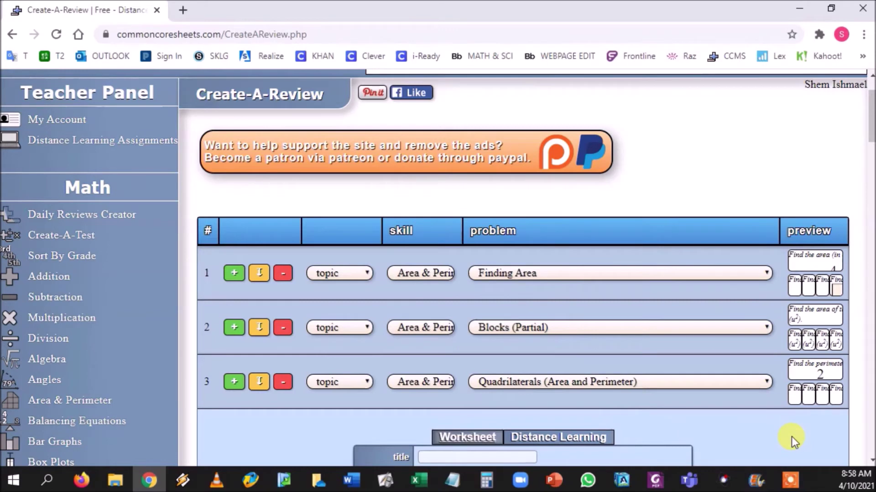
Generate new sample figures for row 3, then row 1, then row 2.
mouse_move(826, 379)
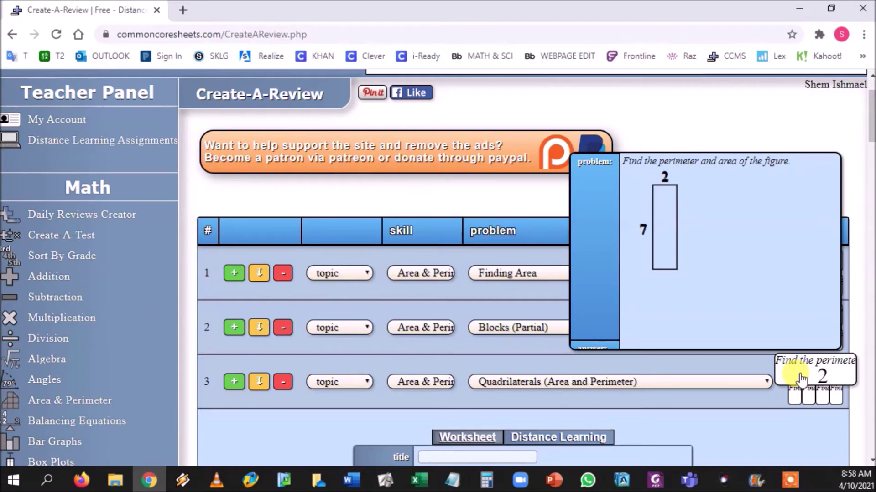
click(802, 379)
mouse_move(795, 404)
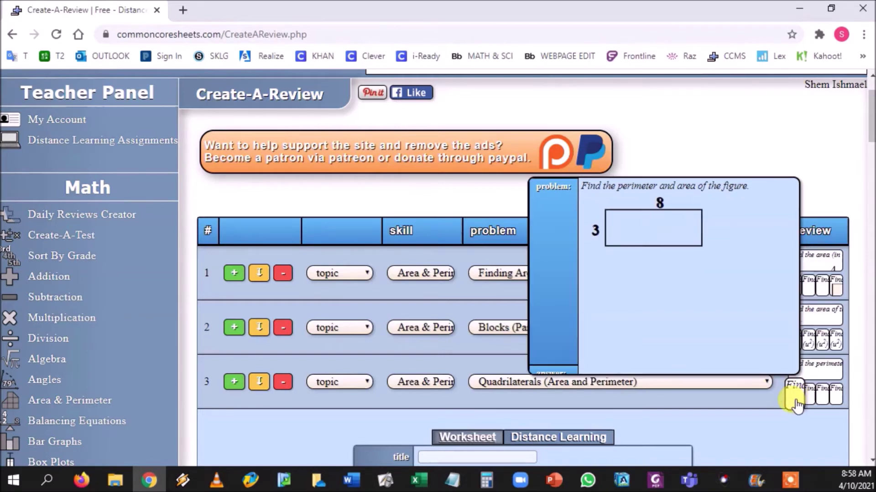
mouse_move(845, 402)
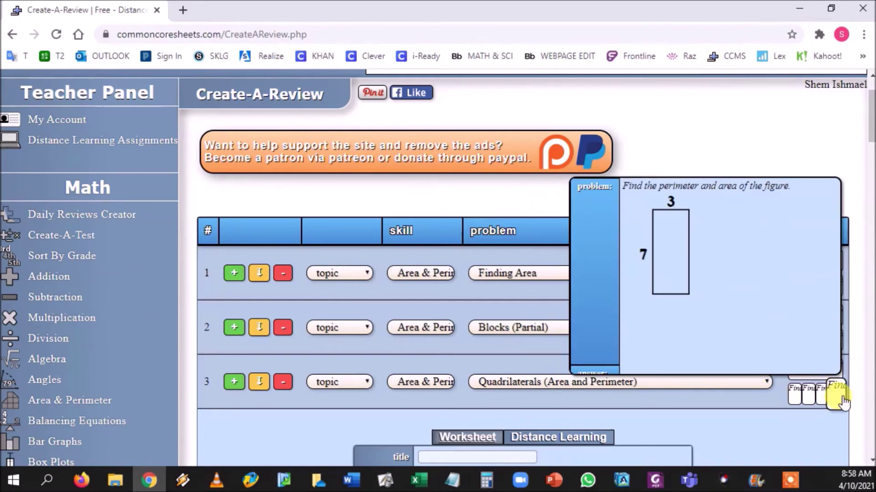
mouse_move(839, 294)
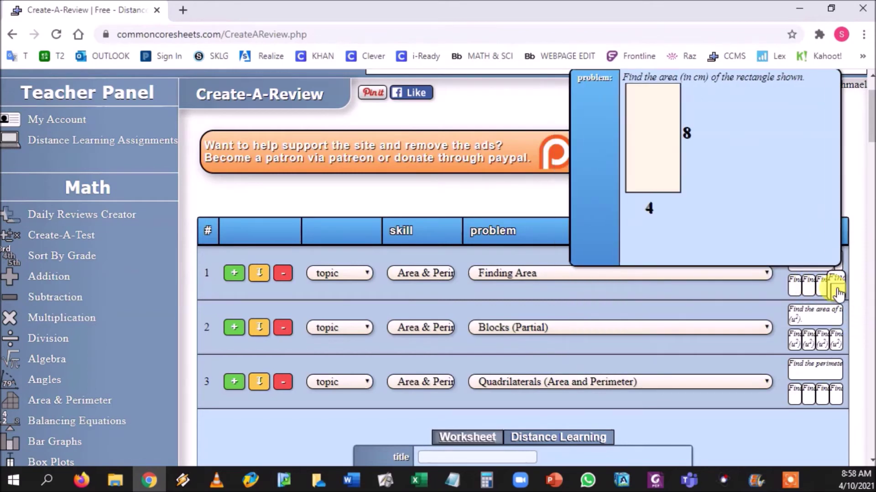
mouse_move(822, 267)
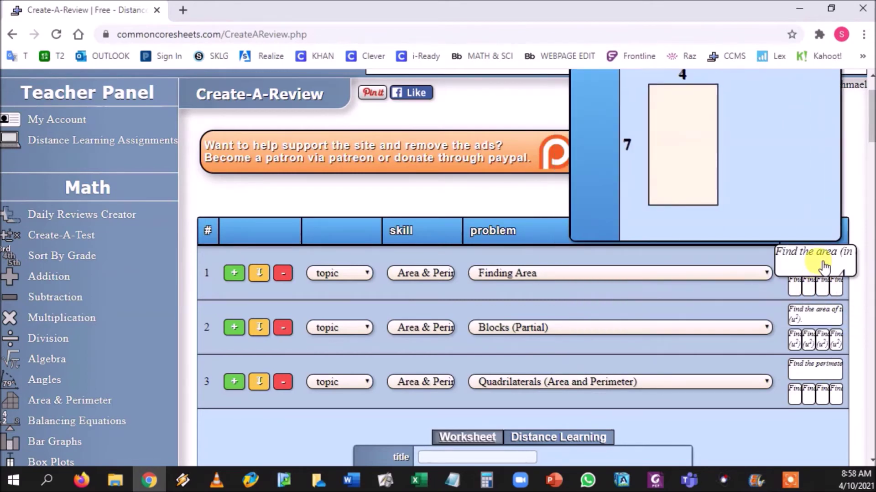
click(825, 267)
scroll(824, 269, up, 2)
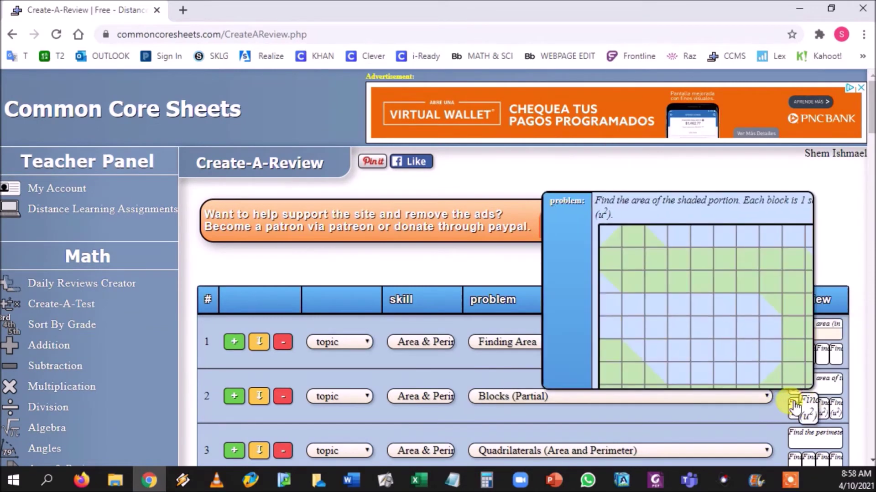
click(819, 386)
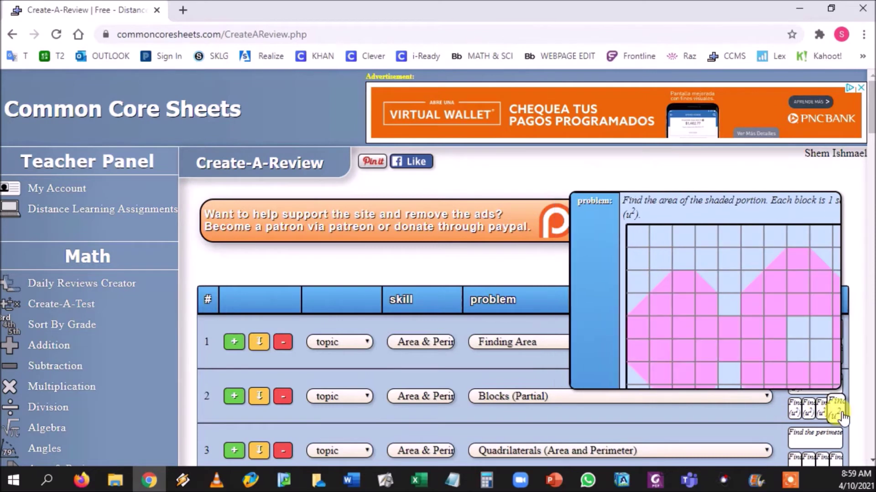
scroll(856, 411, down, 3)
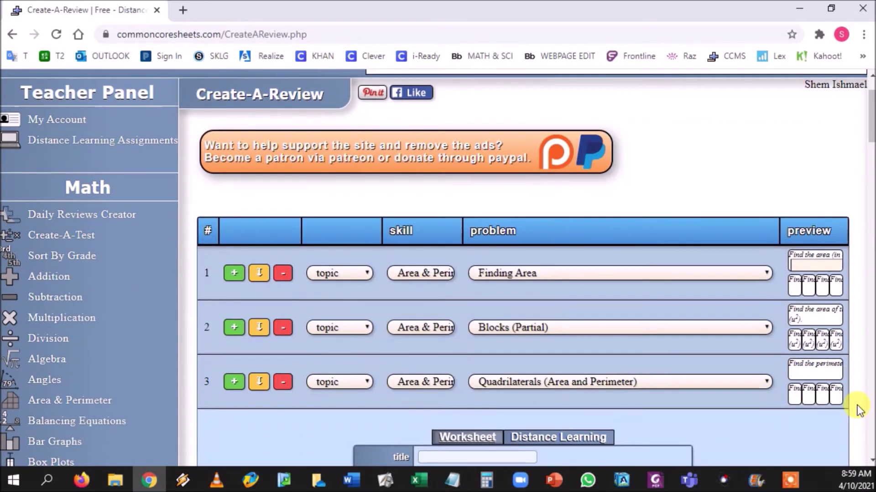
scroll(860, 409, down, 2)
Create the review worksheet with 'worksheet + answer key' selected.
scroll(836, 410, down, 2)
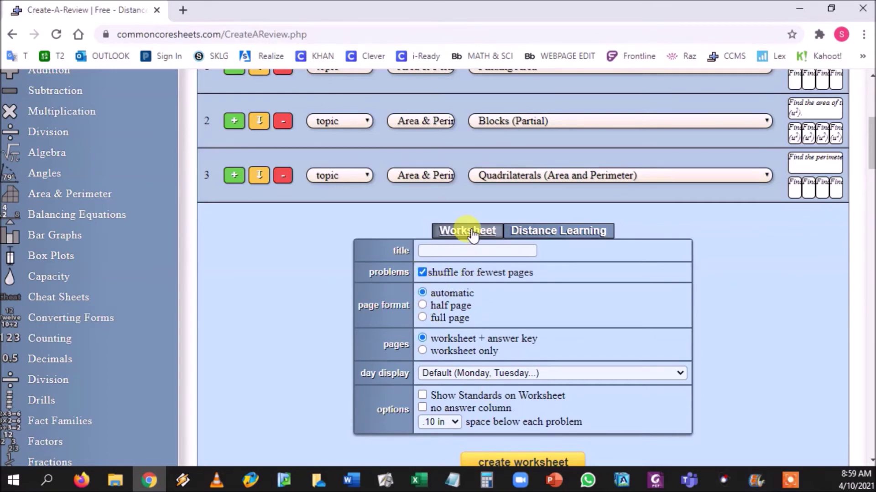
click(501, 461)
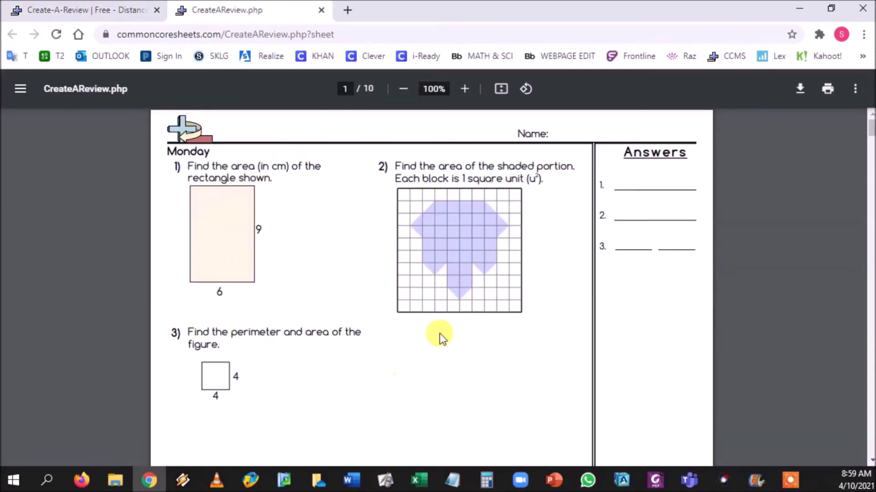
scroll(305, 283, down, 10)
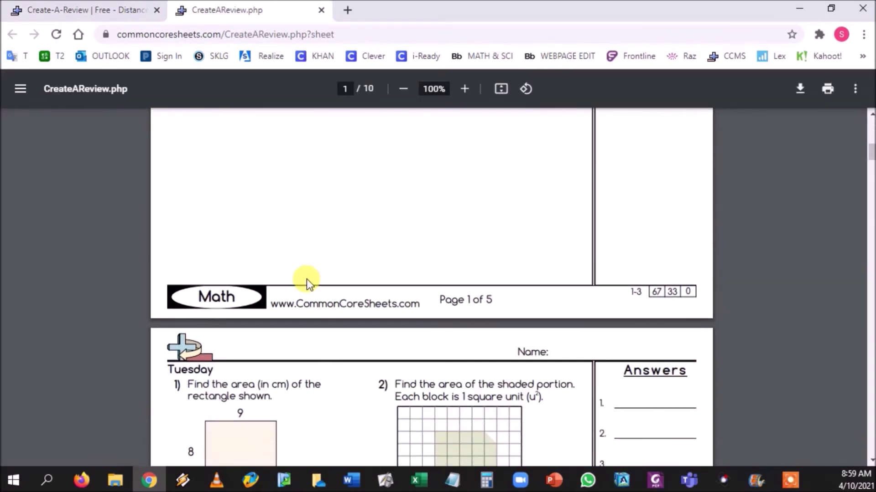
scroll(307, 282, down, 5)
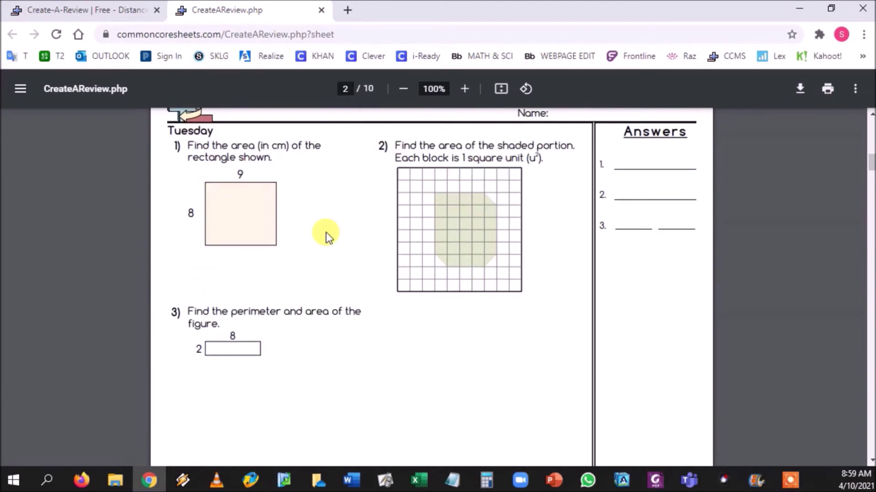
scroll(326, 235, down, 10)
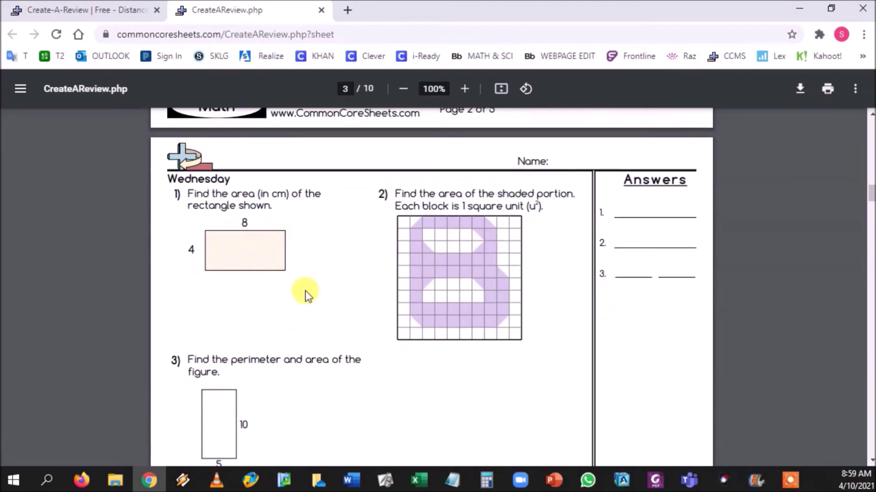
scroll(361, 301, down, 10)
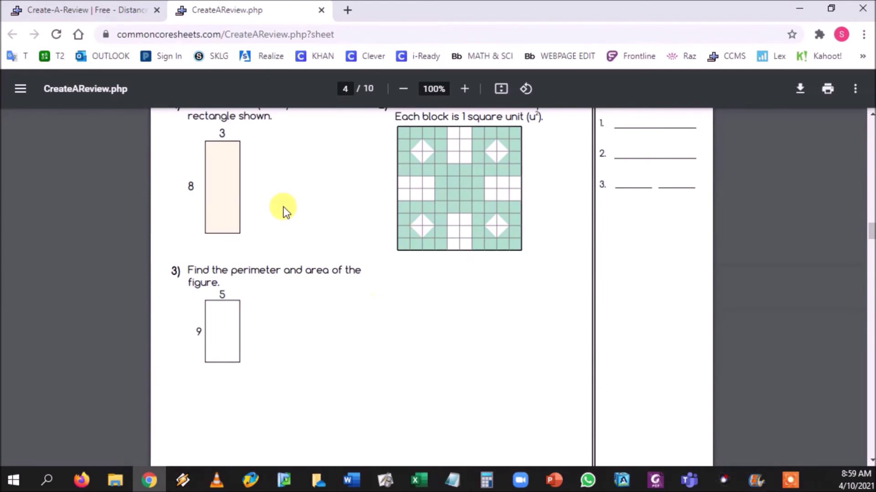
scroll(365, 242, down, 10)
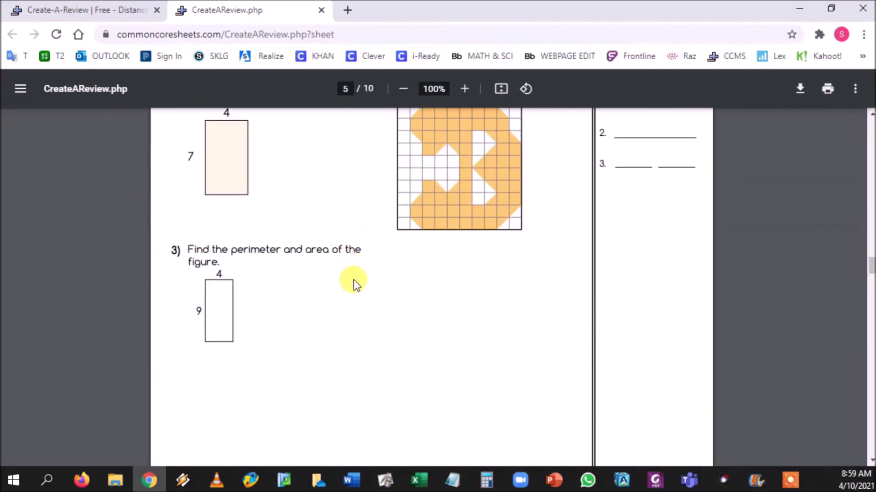
scroll(409, 266, down, 10)
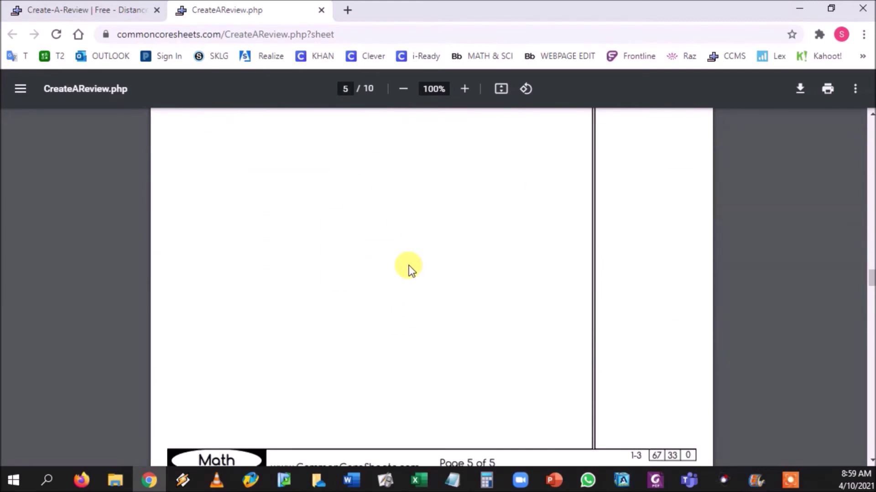
scroll(407, 265, up, 4)
scroll(406, 274, down, 3)
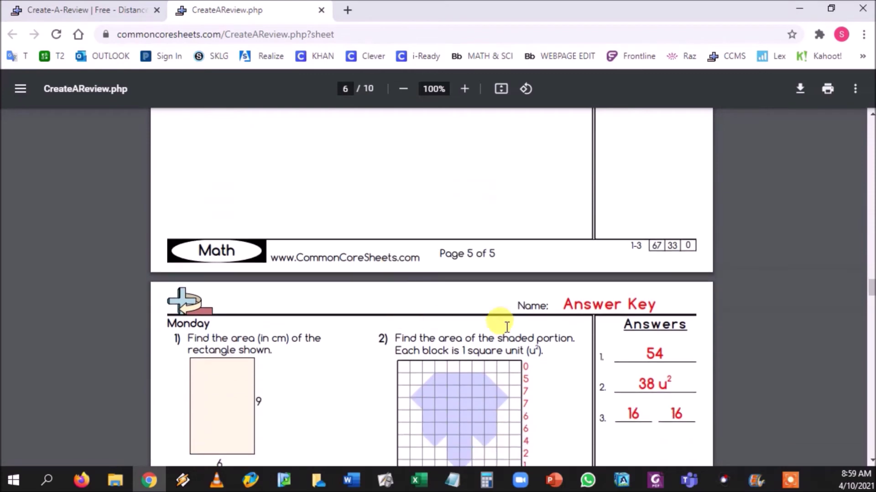
scroll(618, 370, down, 18)
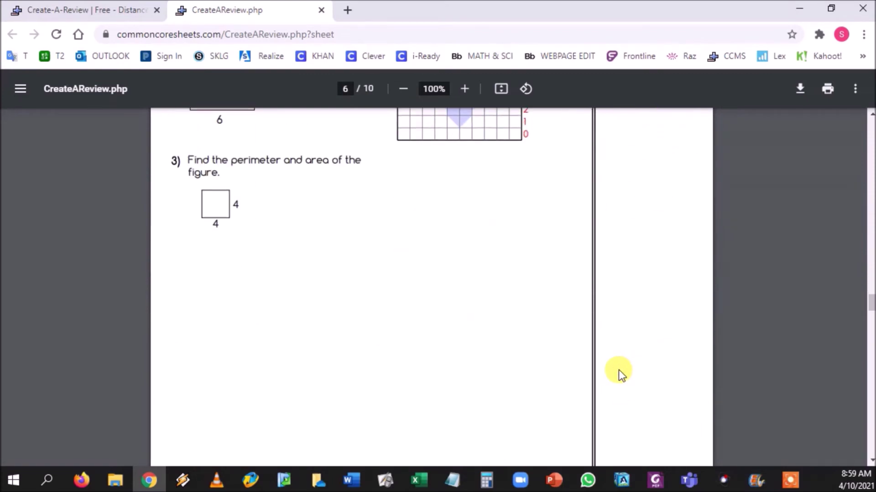
scroll(619, 370, up, 10)
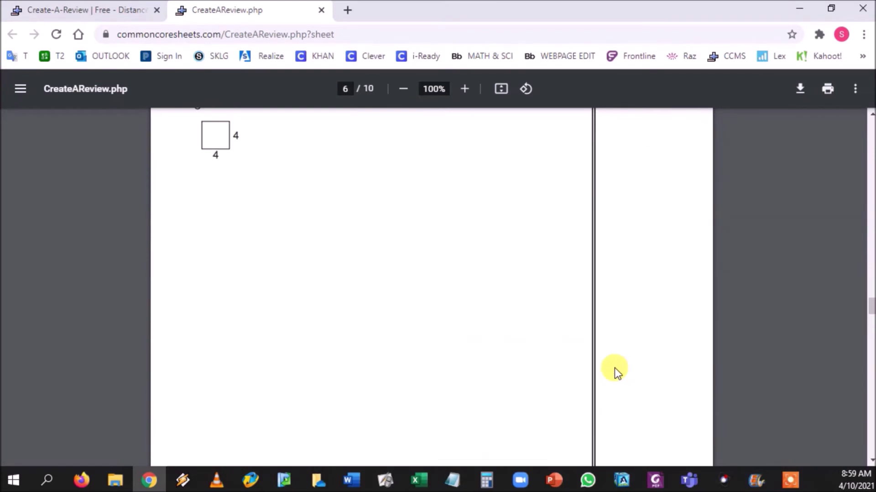
scroll(614, 367, up, 5)
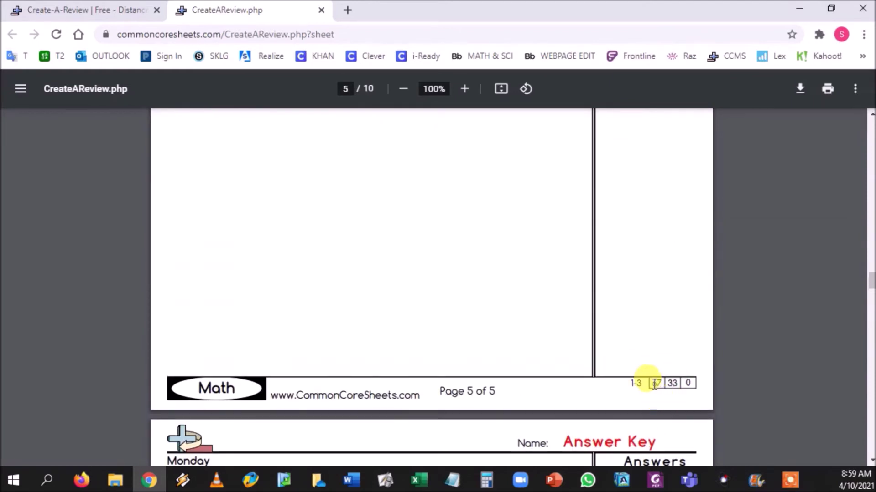
drag(647, 382, 686, 383)
scroll(561, 420, up, 9)
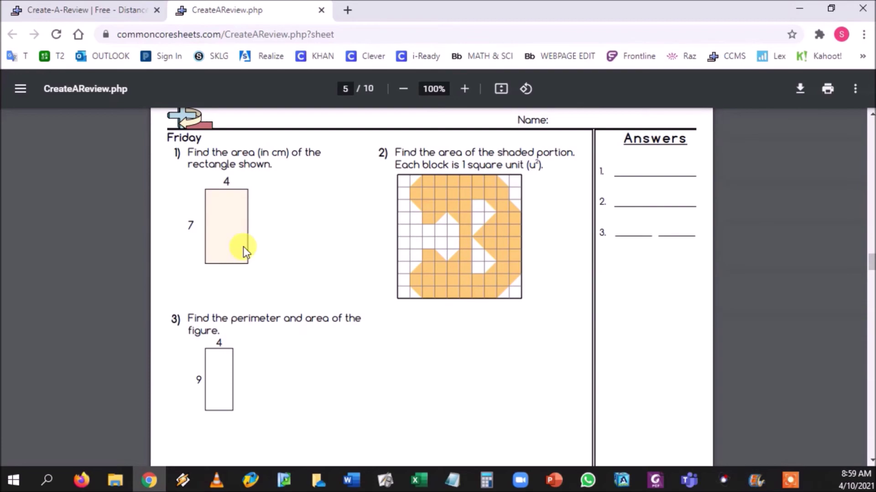
scroll(338, 290, up, 10)
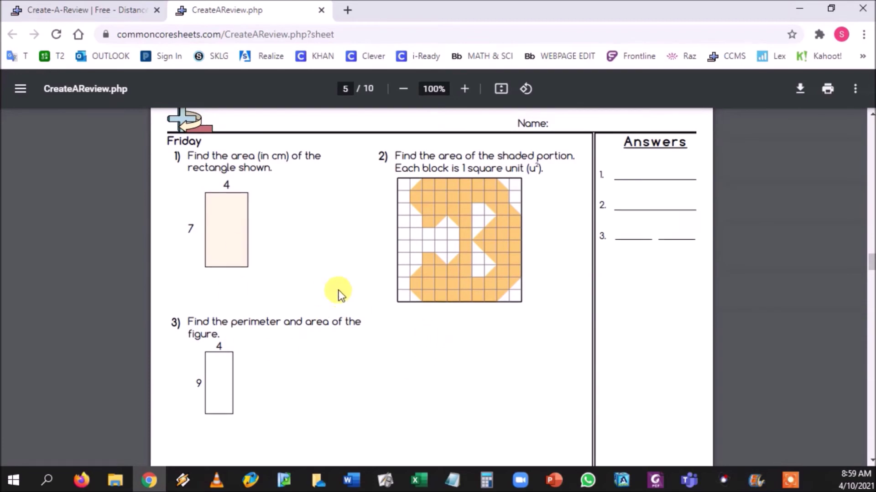
scroll(338, 290, down, 12)
scroll(479, 244, up, 2)
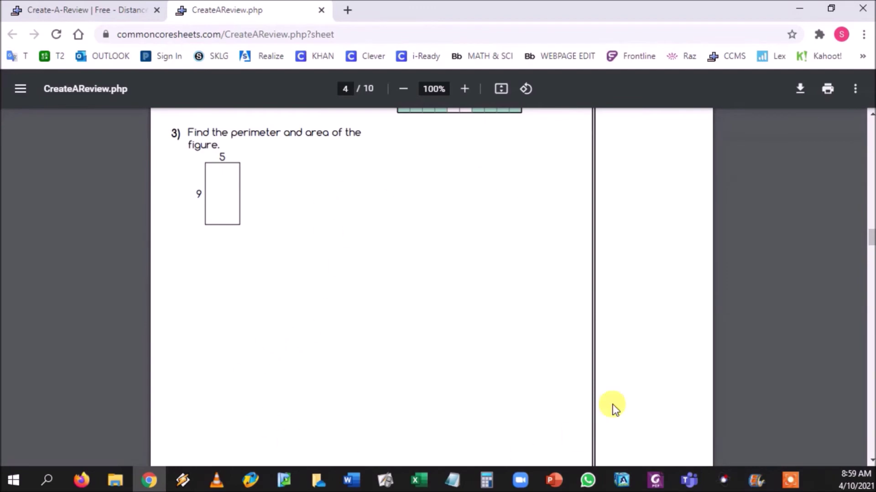
scroll(565, 295, up, 5)
scroll(565, 295, up, 15)
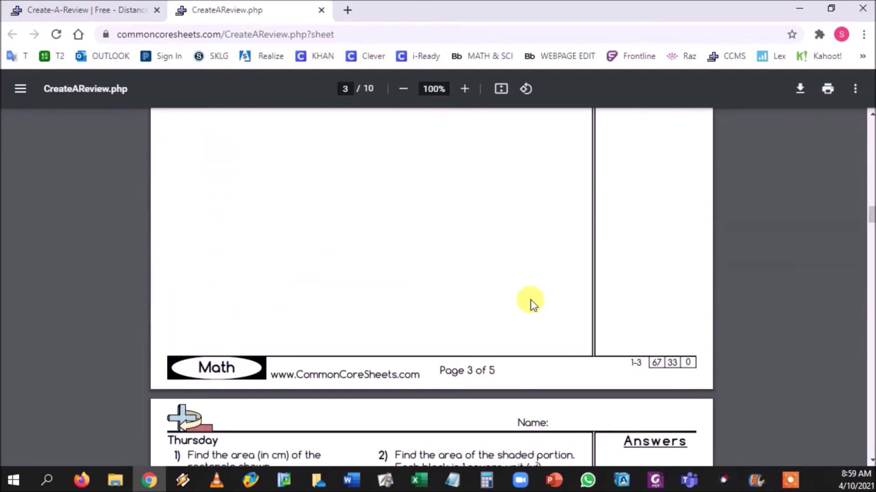
scroll(530, 300, up, 11)
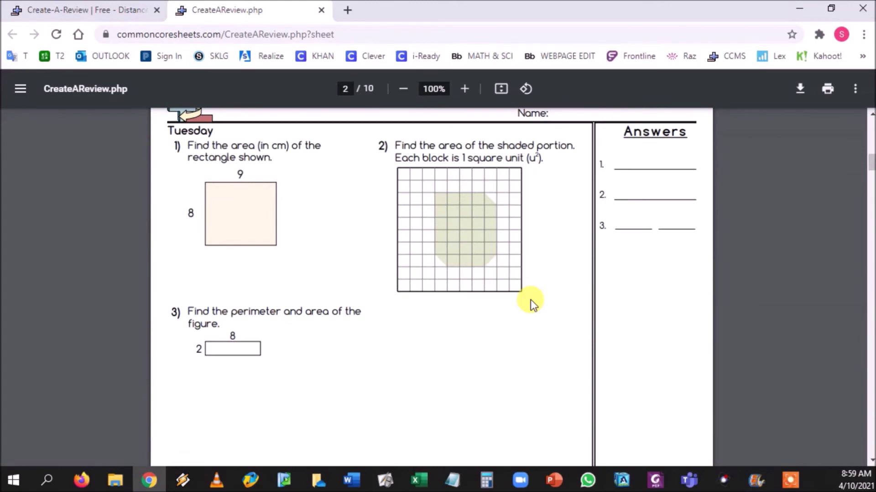
scroll(529, 300, up, 8)
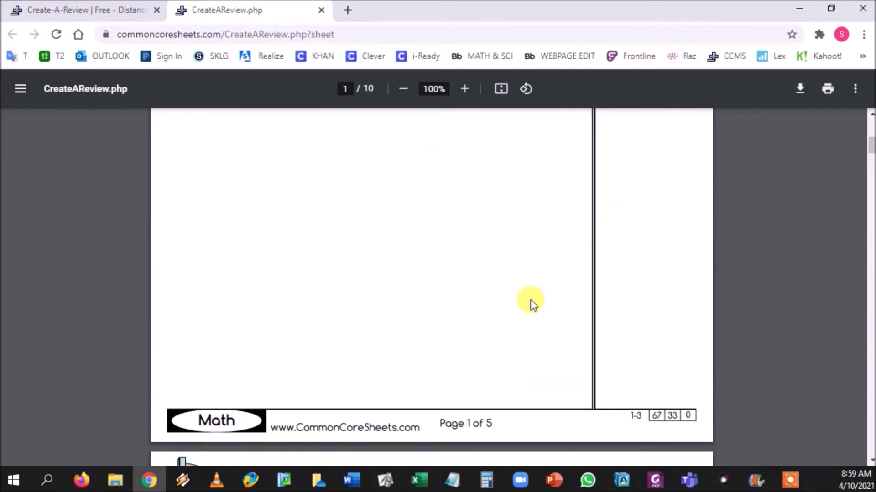
scroll(530, 299, up, 8)
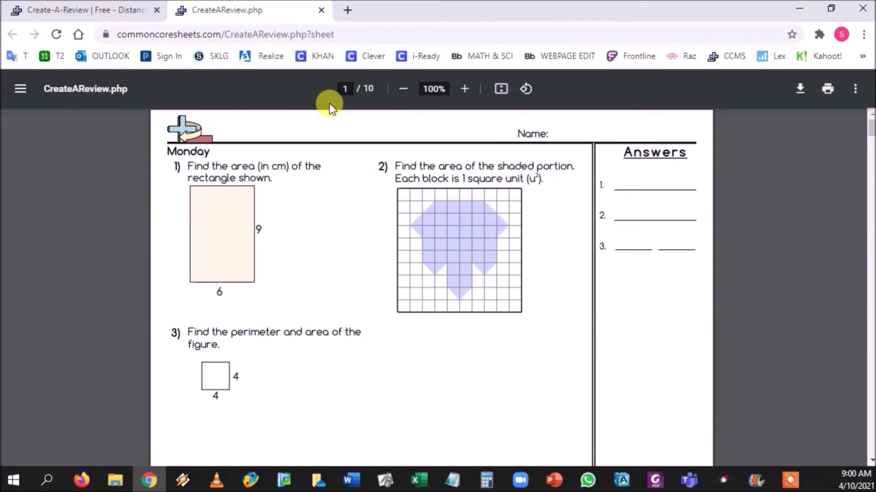
middle_click(264, 6)
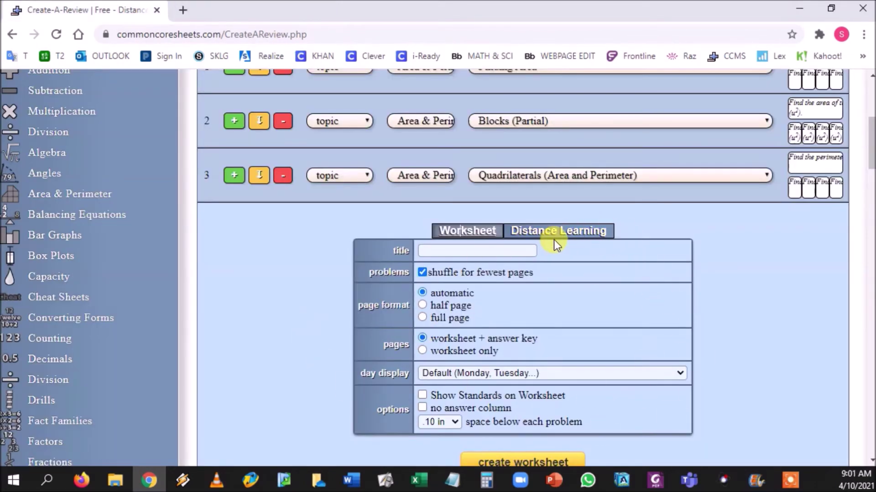
Switch to the Distance Learning form and clear the Created By field.
scroll(551, 246, down, 2)
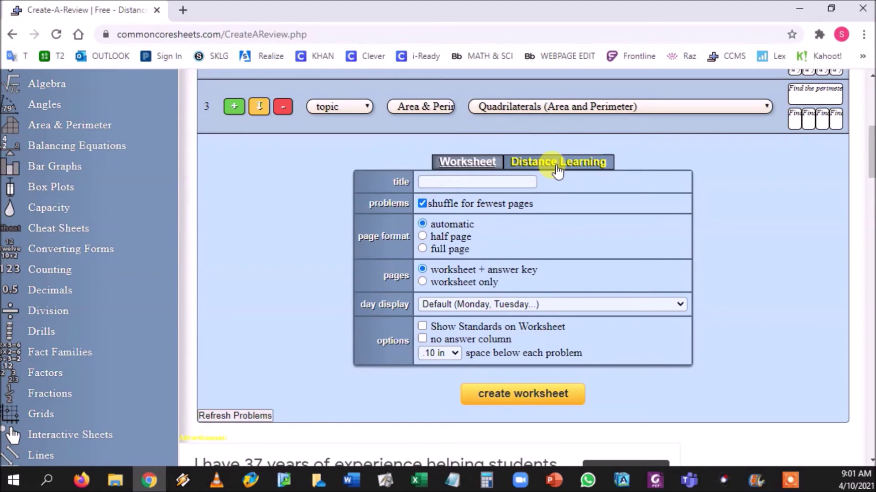
click(557, 165)
drag(578, 179, 483, 172)
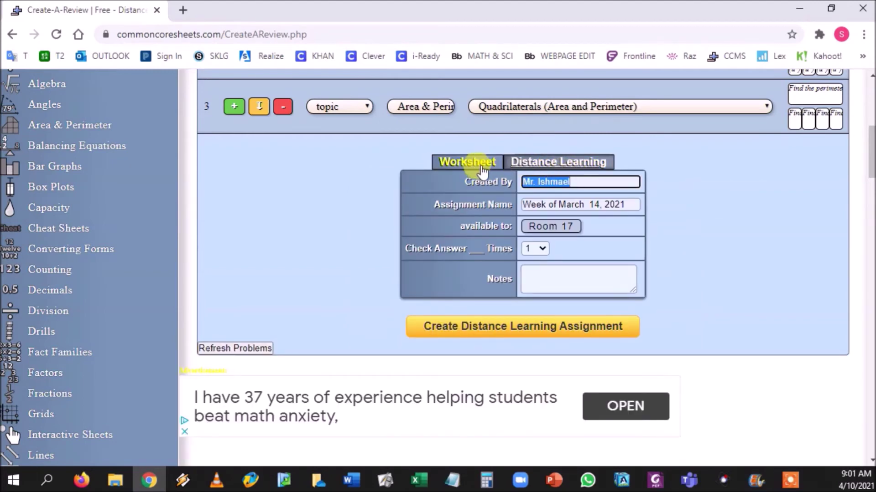
key(BackSpace)
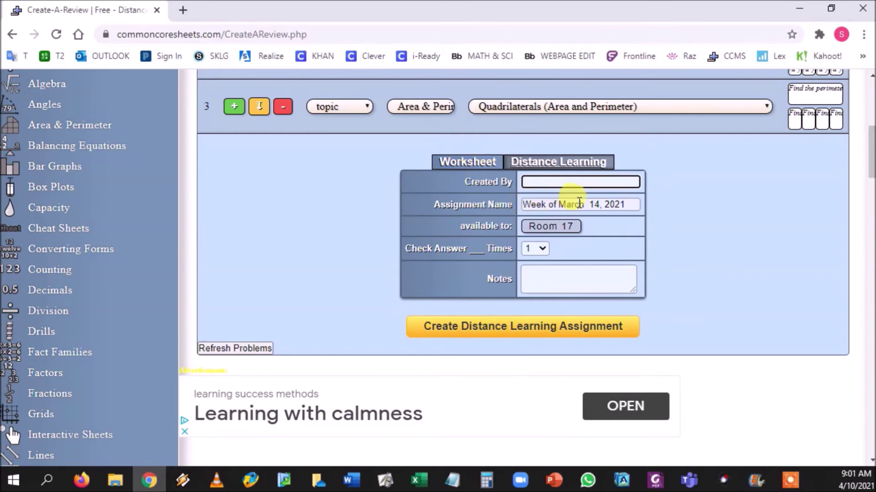
Change the assignment name to 'Week of April 12, 2021'.
drag(559, 204, 602, 200)
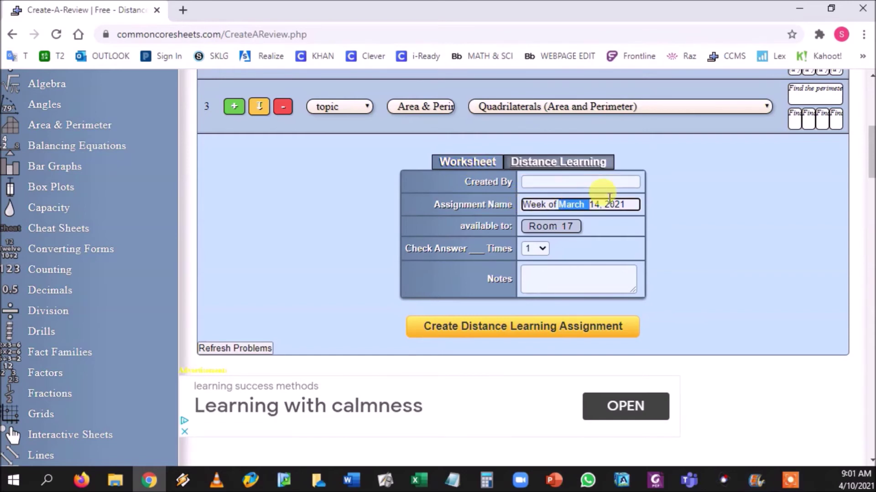
text(AP)
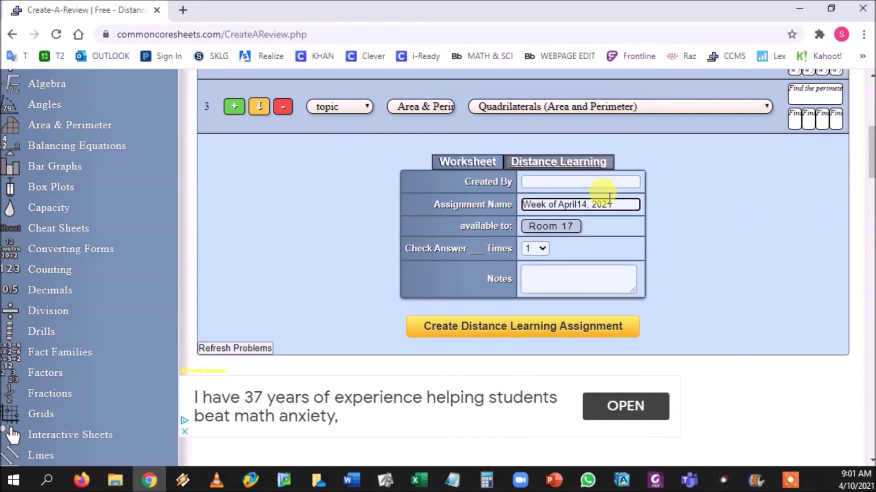
text(ril)
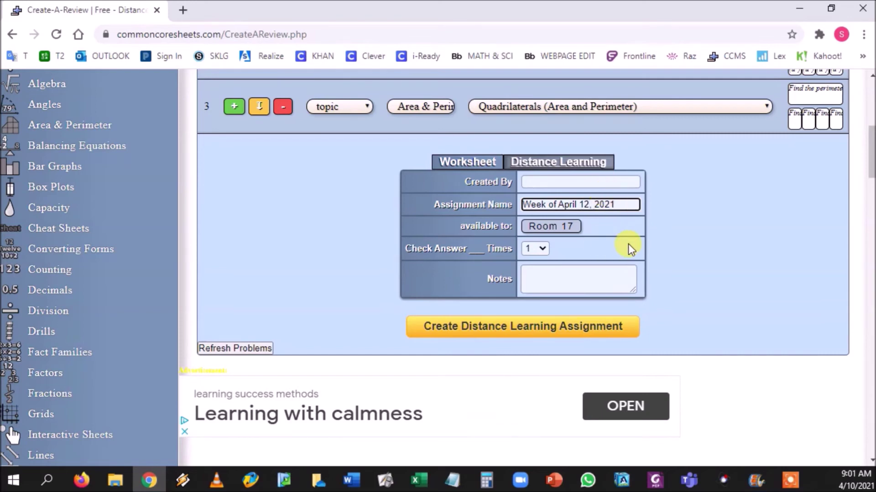
scroll(686, 249, up, 3)
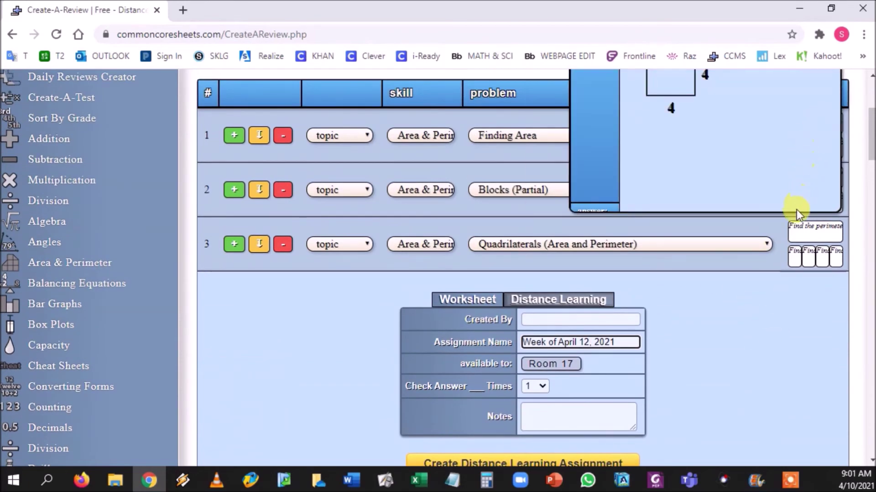
mouse_move(821, 265)
scroll(749, 333, down, 2)
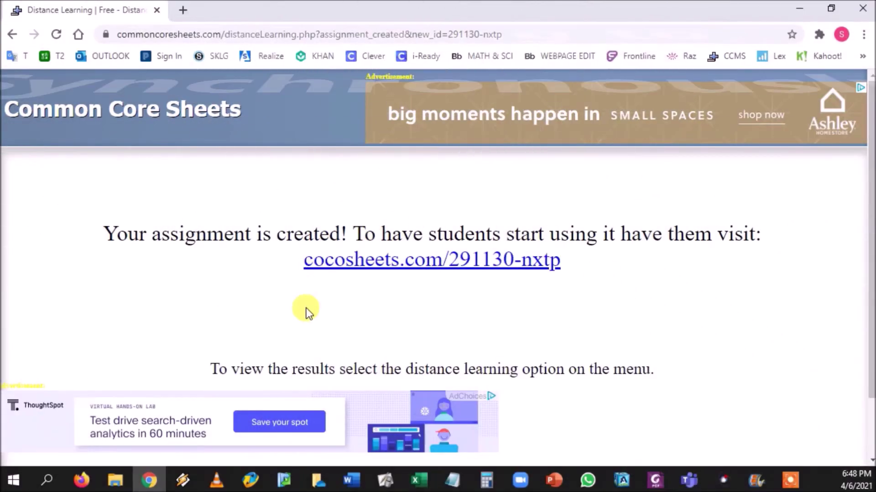
Copy the student link cocosheets.com/291130-nxtp and start a new tab for Clever.
right_click(425, 266)
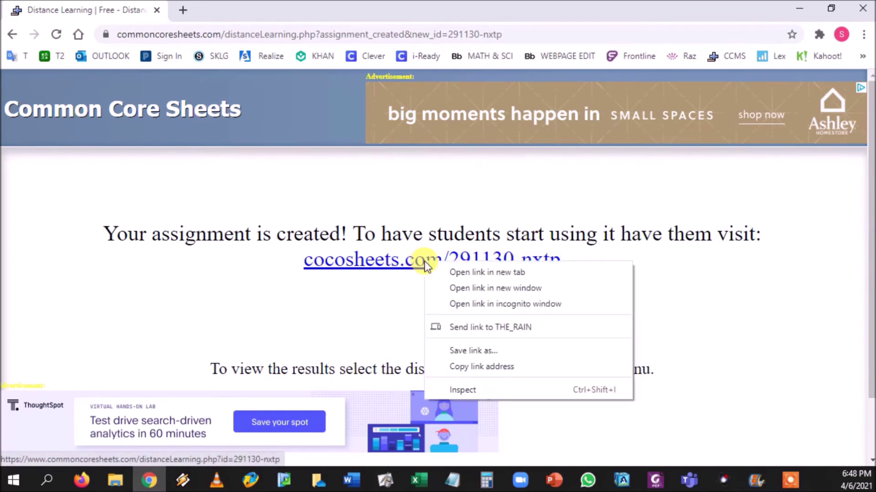
click(472, 368)
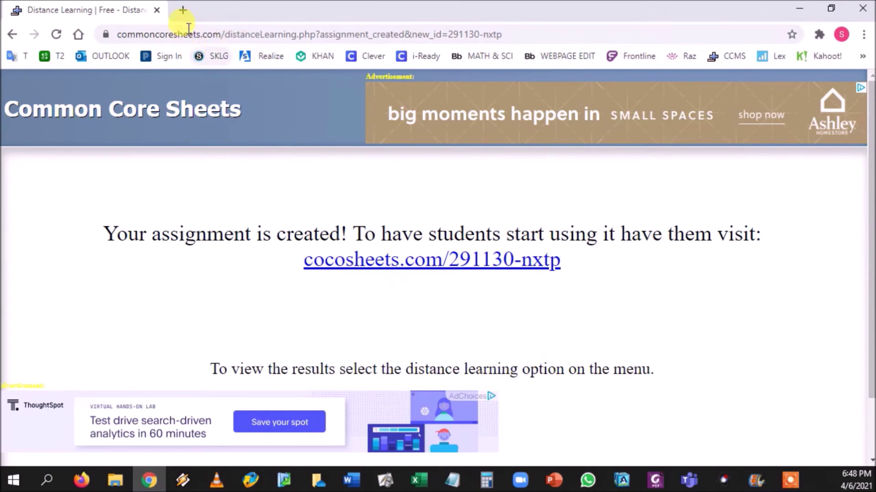
click(184, 10)
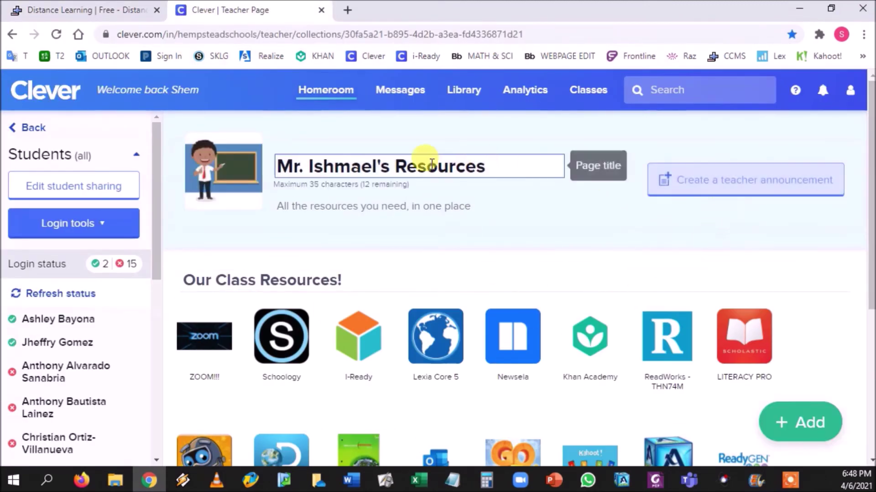
Post a Clever teacher announcement with the pasted assignment link, then open that link.
scroll(426, 201, down, 5)
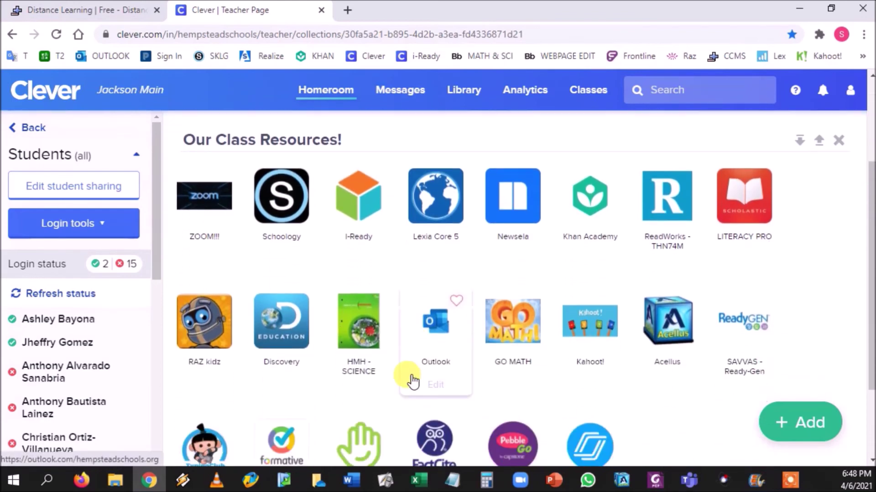
scroll(438, 286, up, 5)
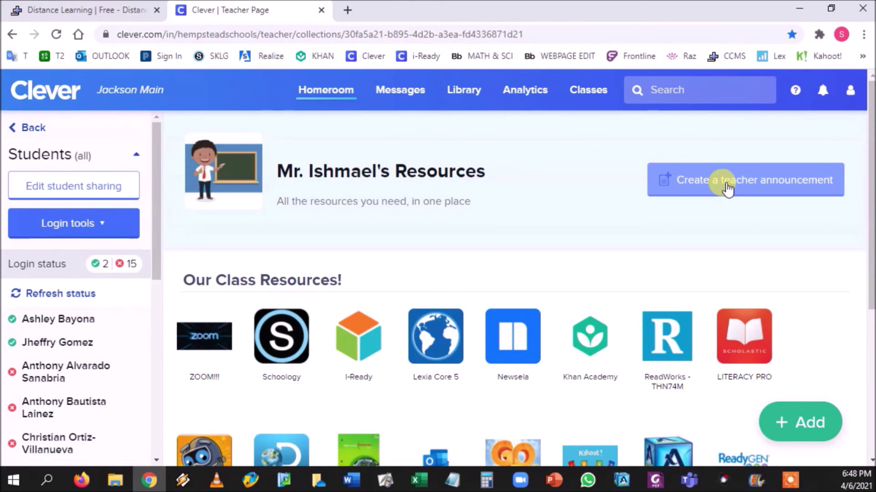
click(728, 188)
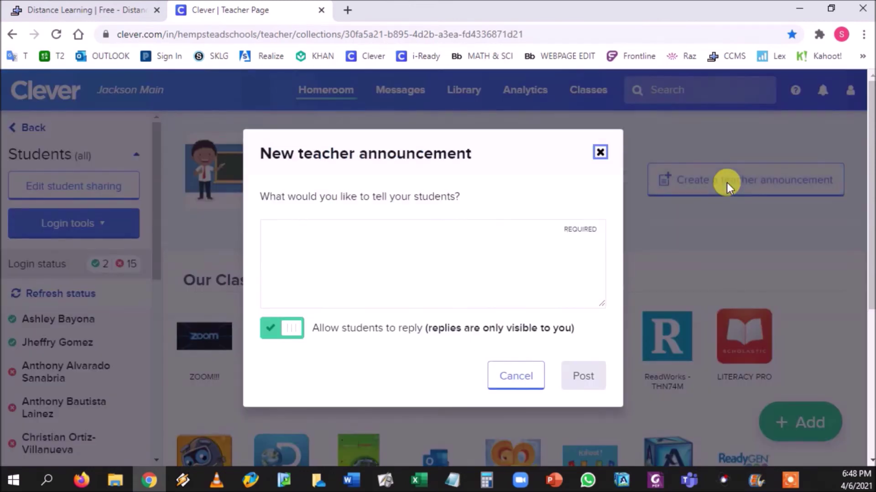
right_click(328, 246)
click(399, 358)
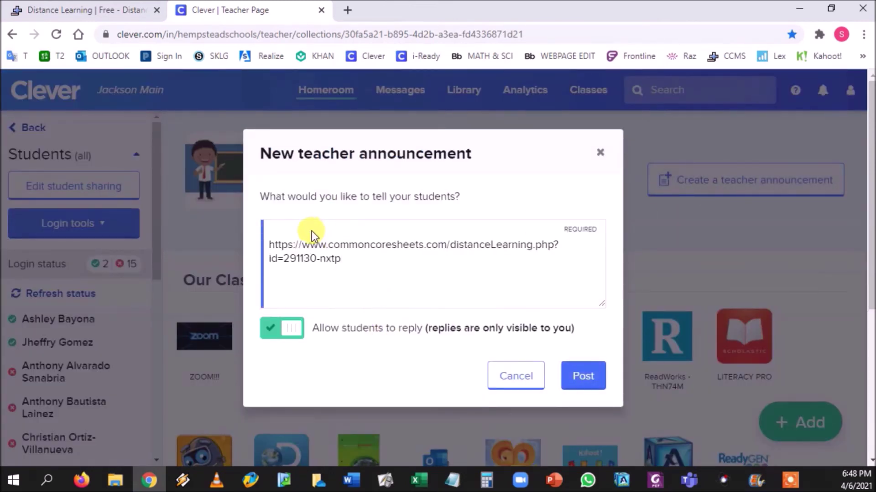
click(582, 384)
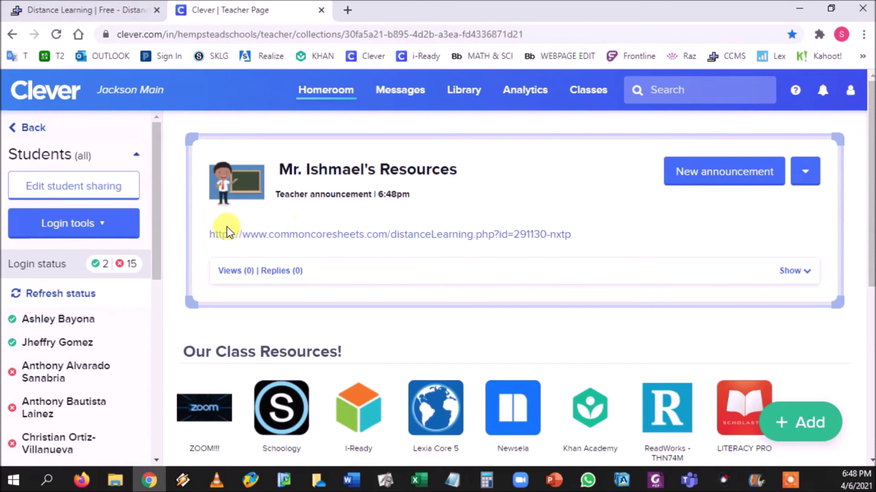
click(445, 239)
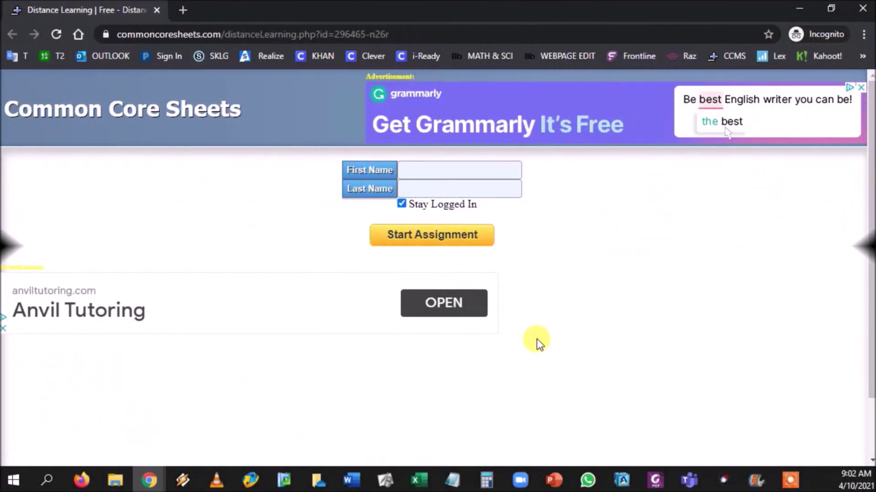
Enter a sample student's first name and start the assignment.
click(451, 173)
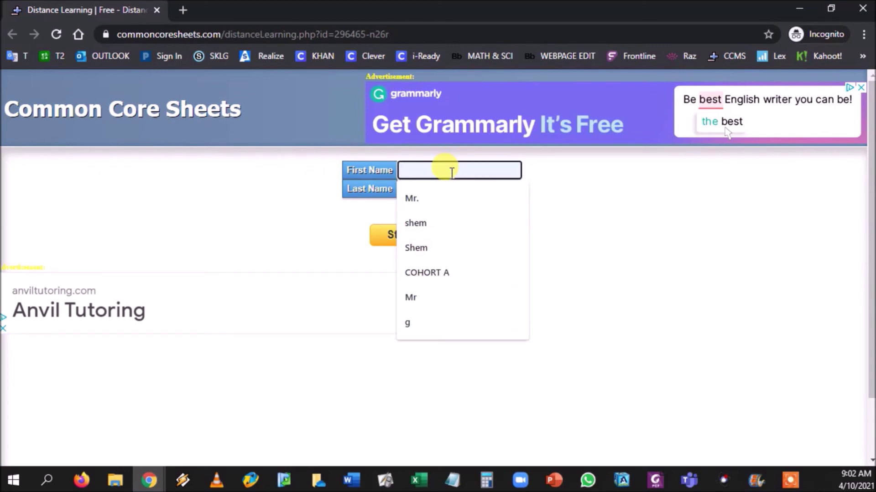
text(M)
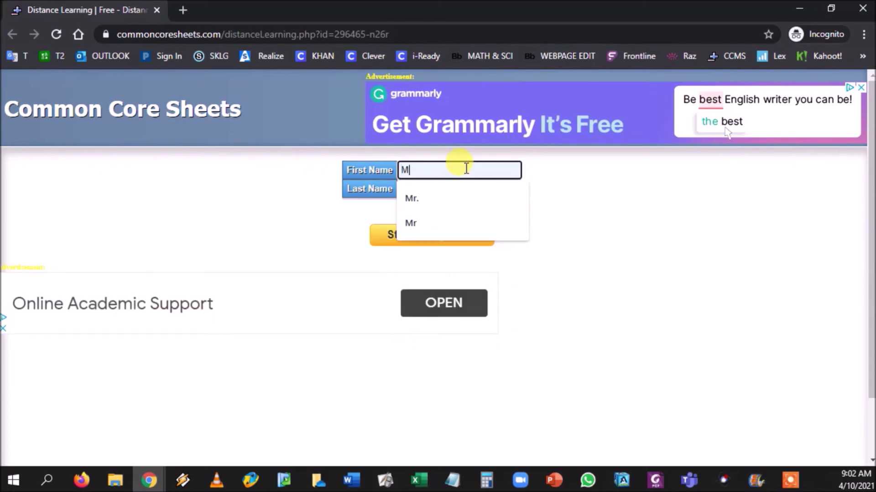
key(BackSpace)
text(Sample)
key(Tab)
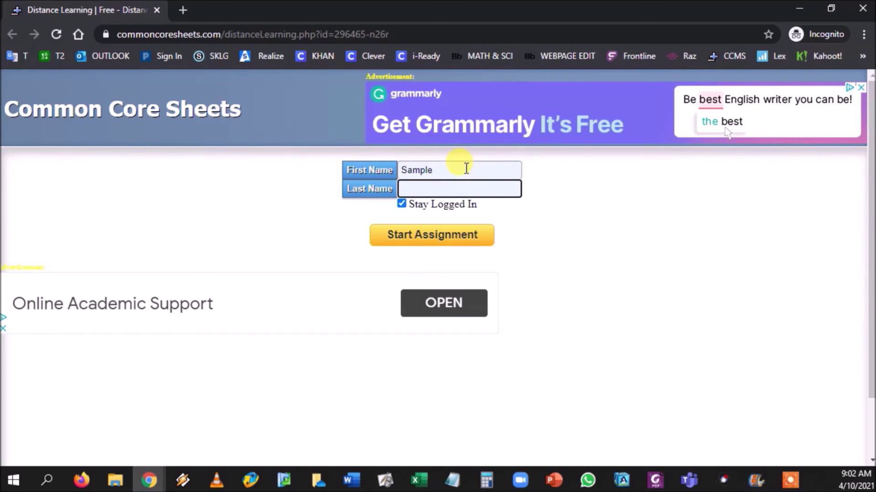
click(420, 241)
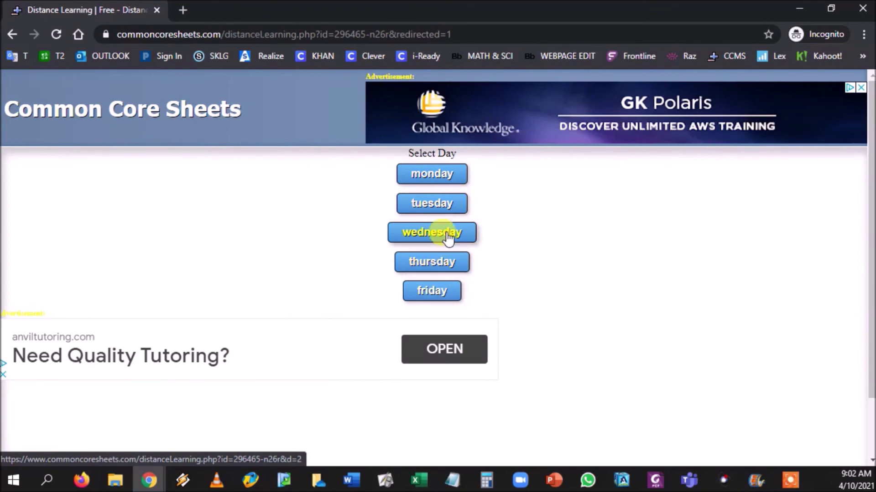
Open Monday's questions and look through questions 1 to 3.
click(444, 175)
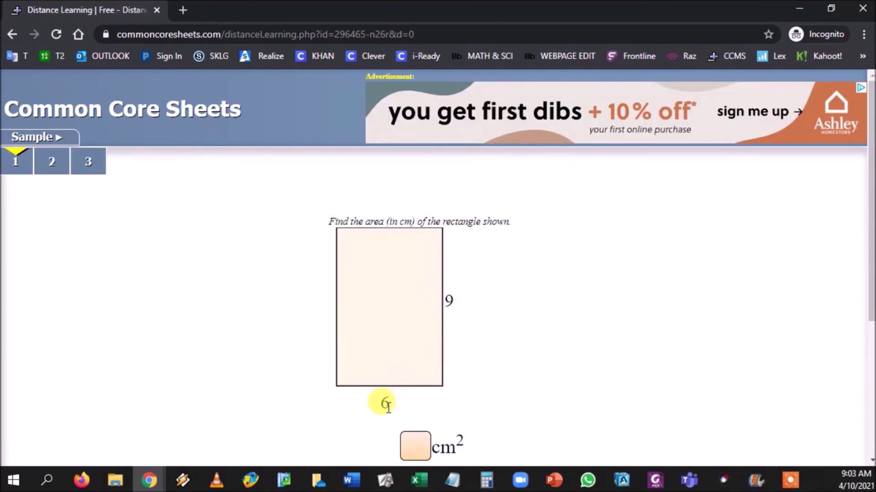
scroll(455, 307, down, 2)
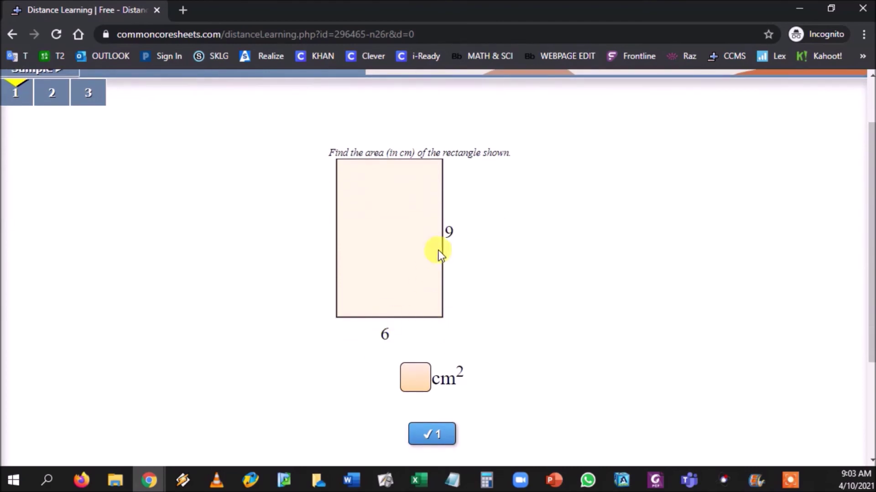
click(423, 386)
click(546, 319)
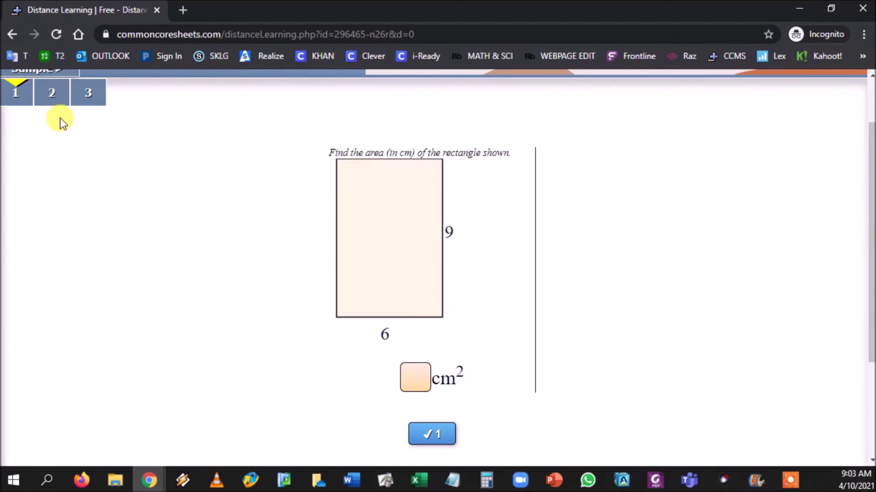
click(55, 95)
click(87, 160)
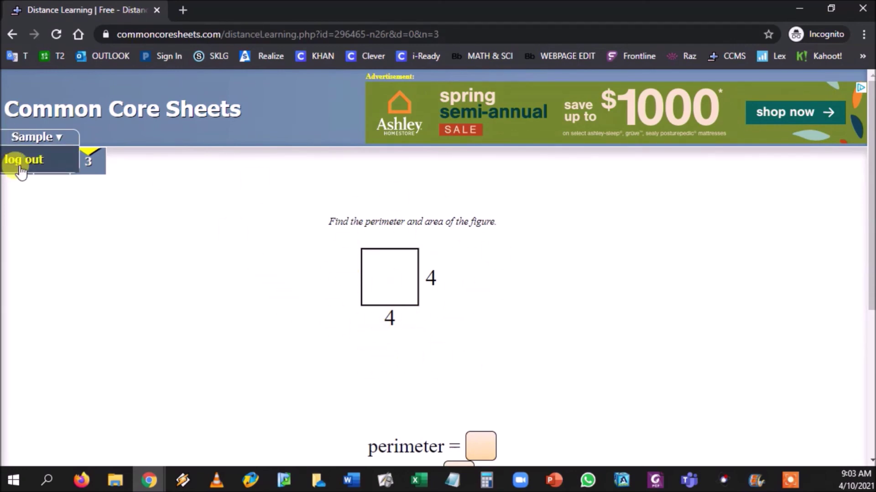
click(15, 172)
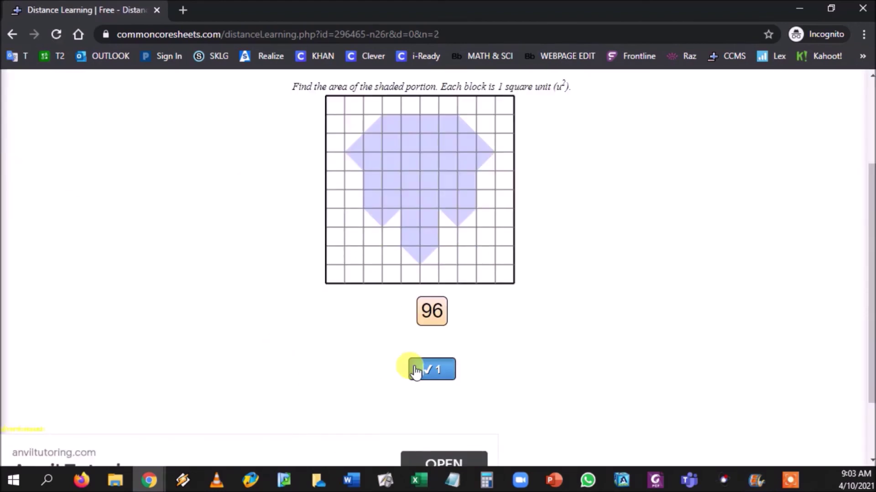
Answer the square's perimeter as 16, then close the student window.
click(416, 371)
click(422, 447)
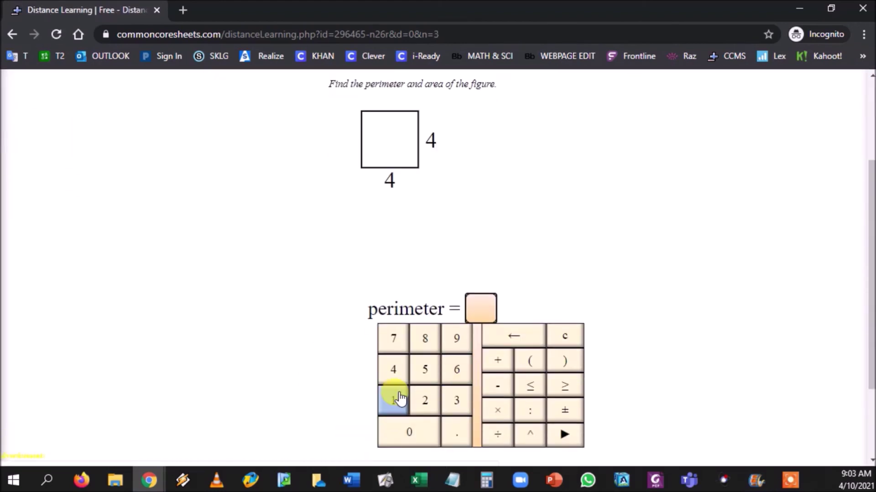
text(16)
key(Return)
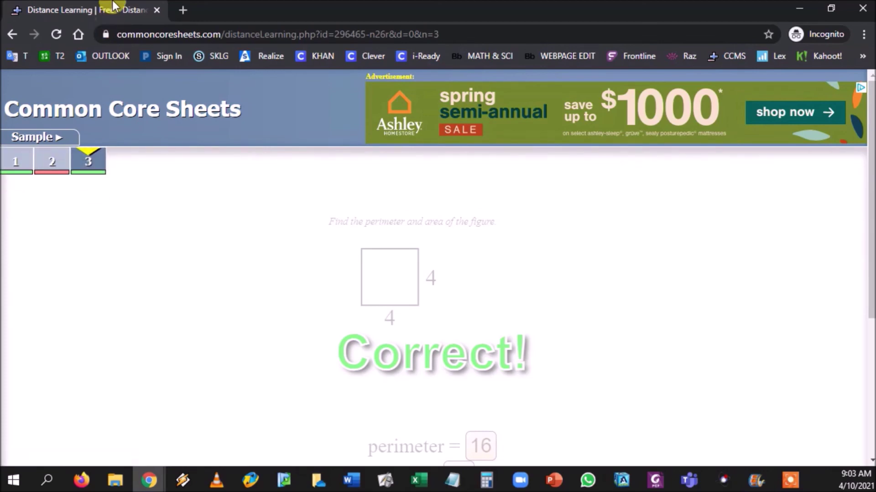
key(ctrl+w)
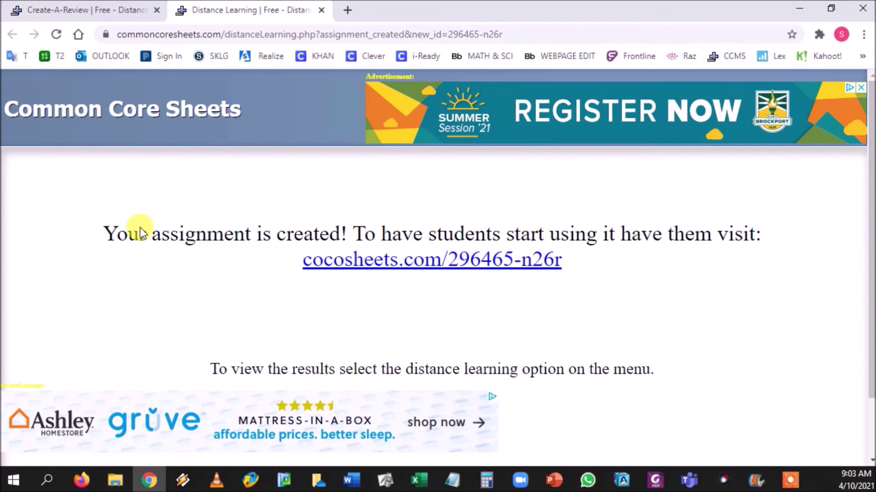
View the Week of April 12, 2021 results under My Account's Distance Learning Assignments, then return home.
click(67, 122)
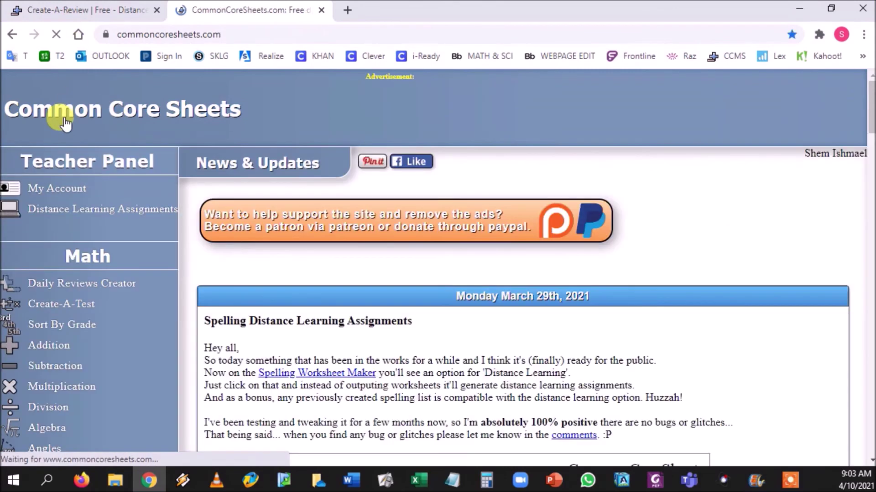
click(66, 193)
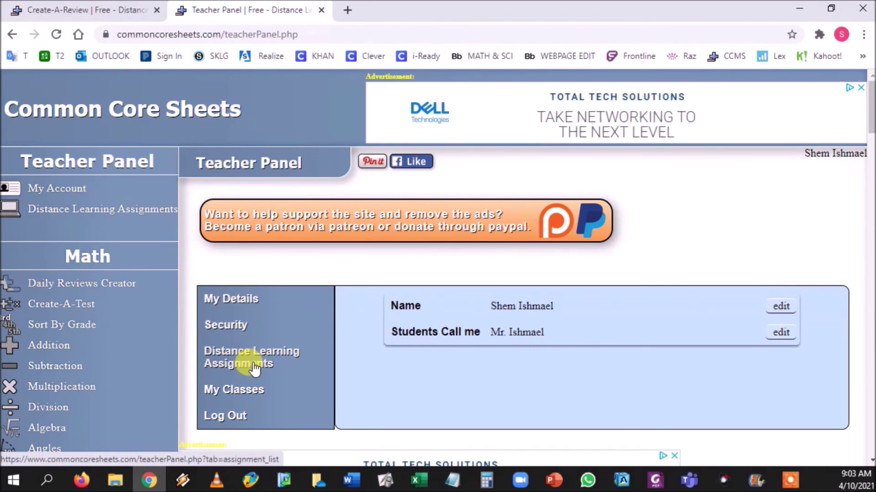
click(67, 211)
scroll(338, 255, down, 1)
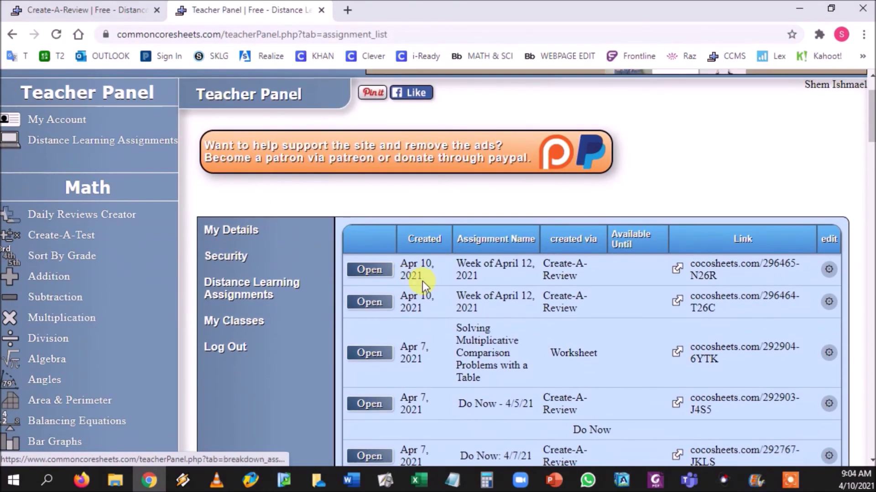
click(360, 272)
scroll(360, 275, down, 1)
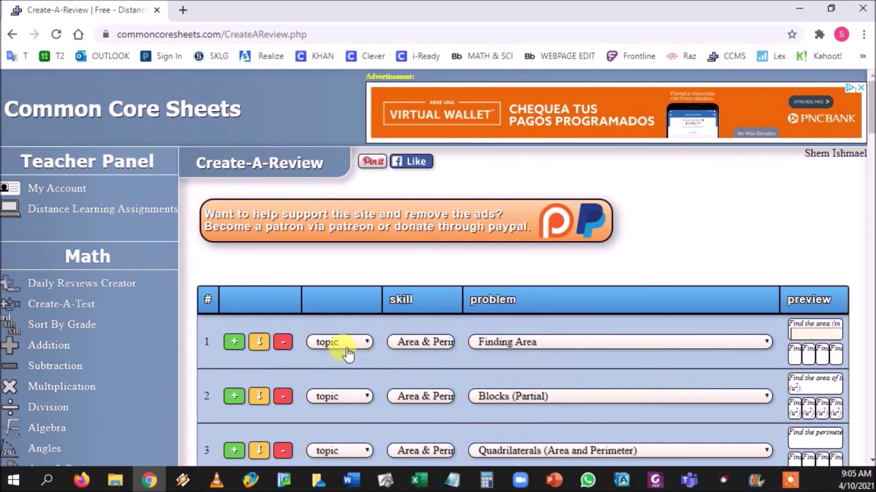
click(132, 105)
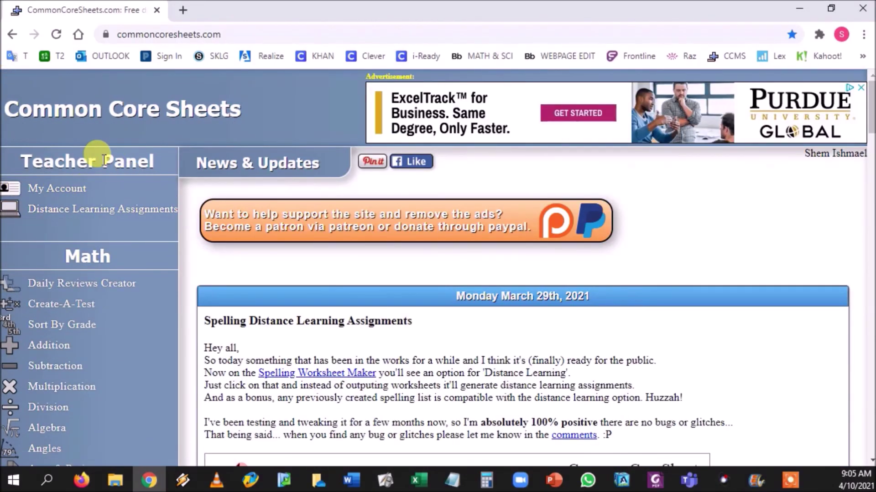